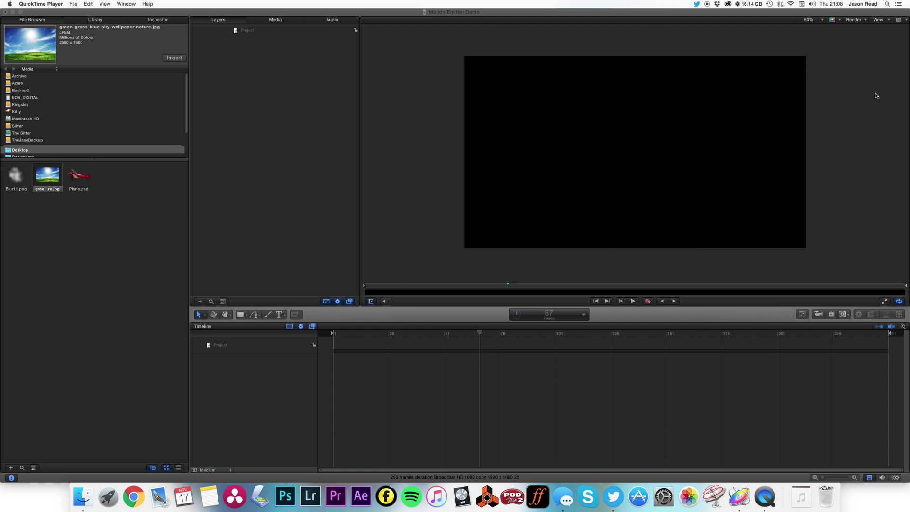
Step: Switch to the Motion Emitter Demo project and put the playhead back at frame 1
click(428, 340)
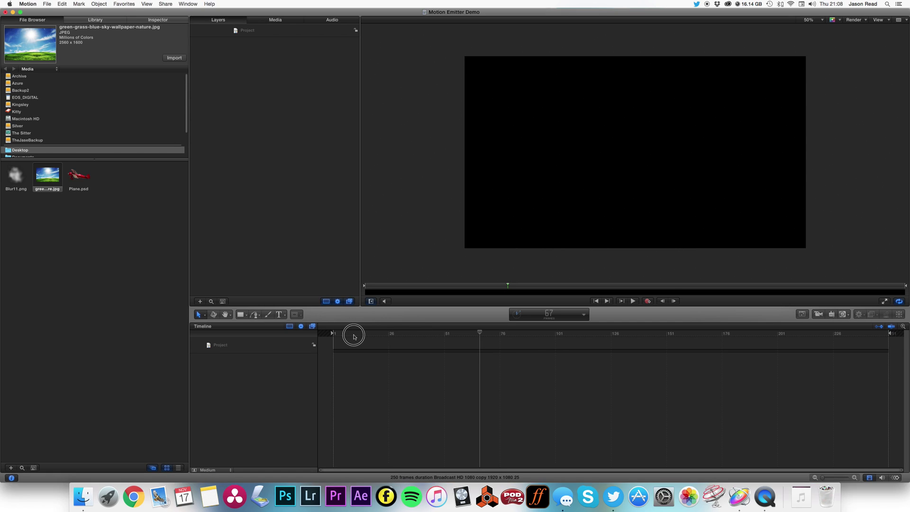
click(333, 333)
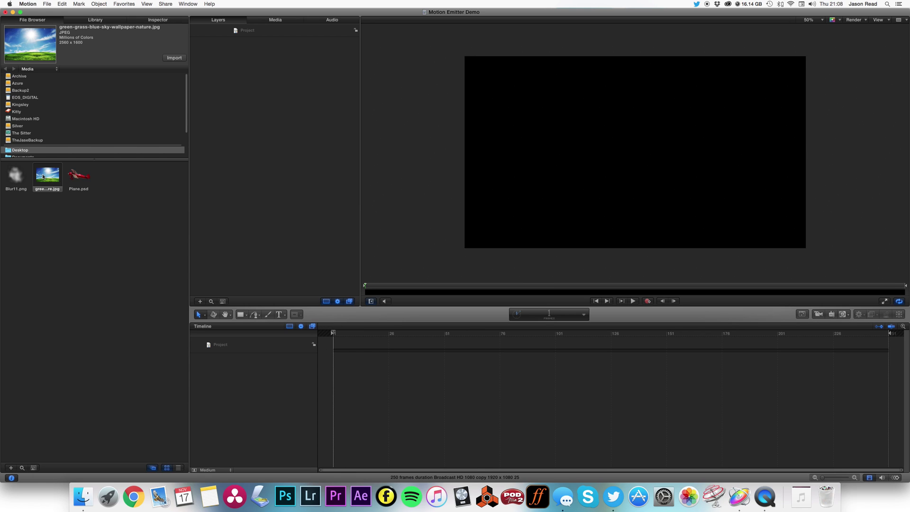
Step: Add the sky-and-grass image and stretch its edges to fill the canvas
drag(42, 176, 223, 180)
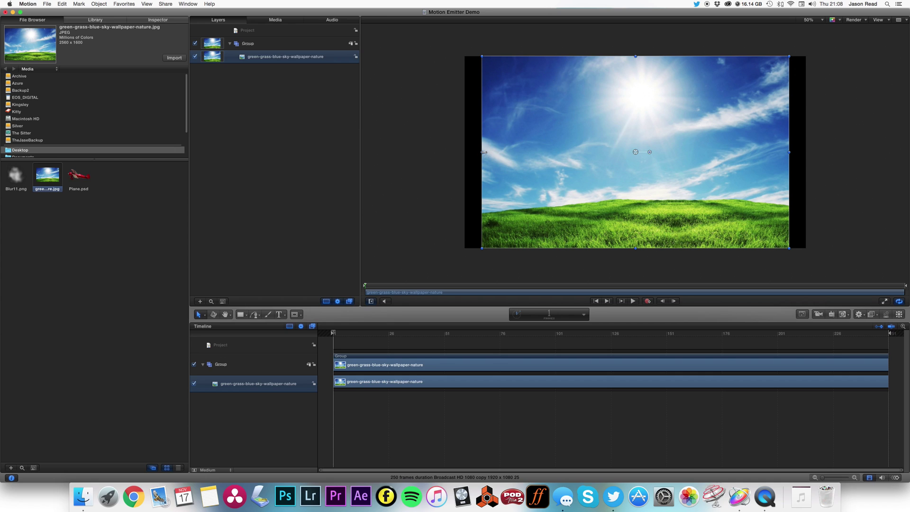
drag(481, 153, 461, 152)
drag(790, 154, 805, 152)
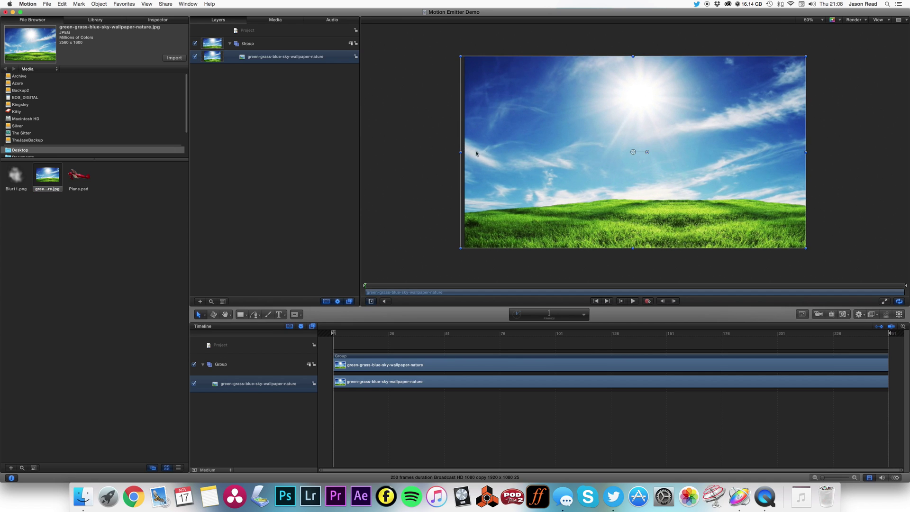
drag(461, 152, 465, 151)
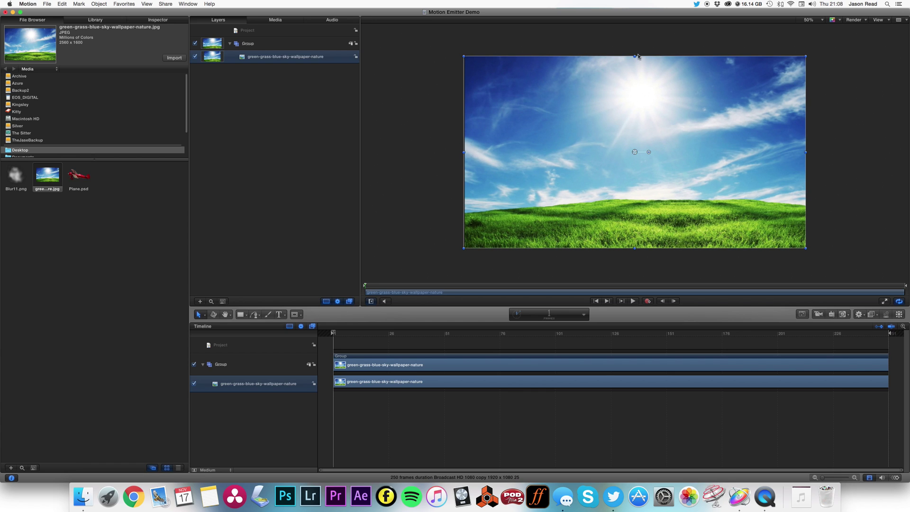
drag(637, 57, 635, 47)
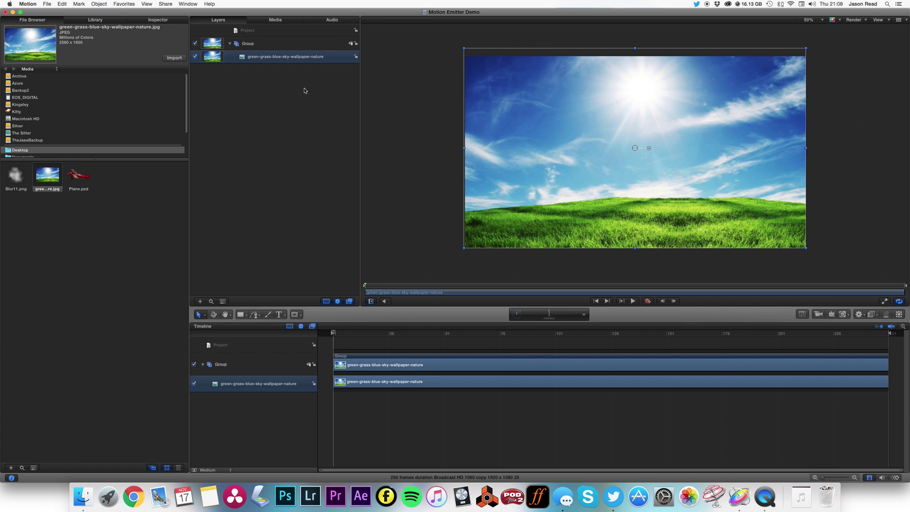
Step: Rename the sky image's group to Background
click(250, 45)
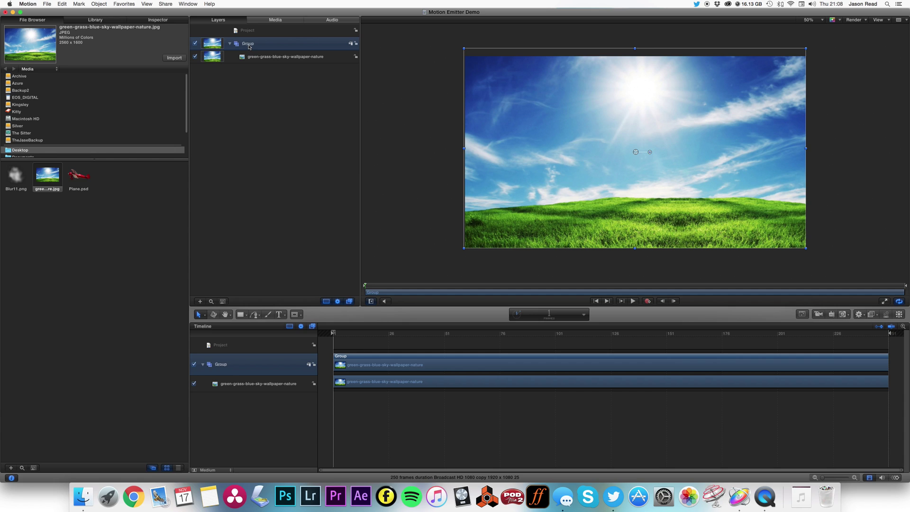
double_click(249, 43)
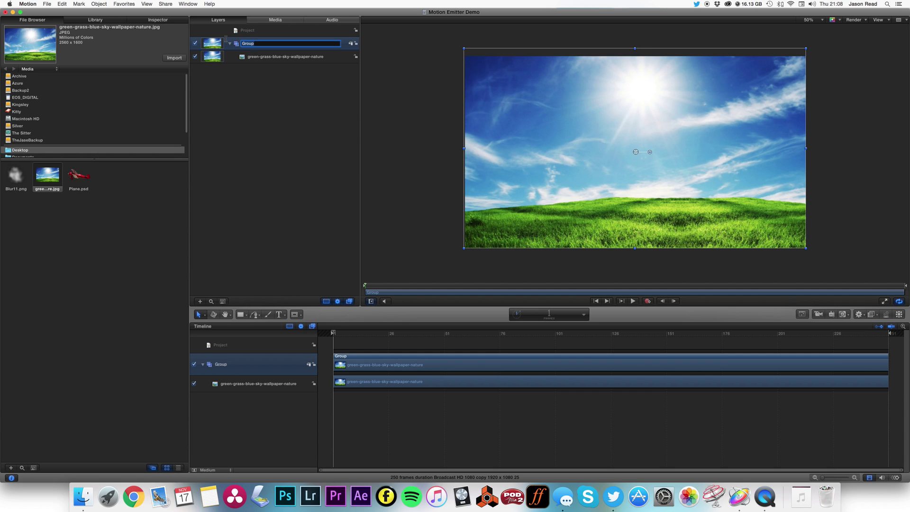
text(Backg)
key(Return)
click(230, 43)
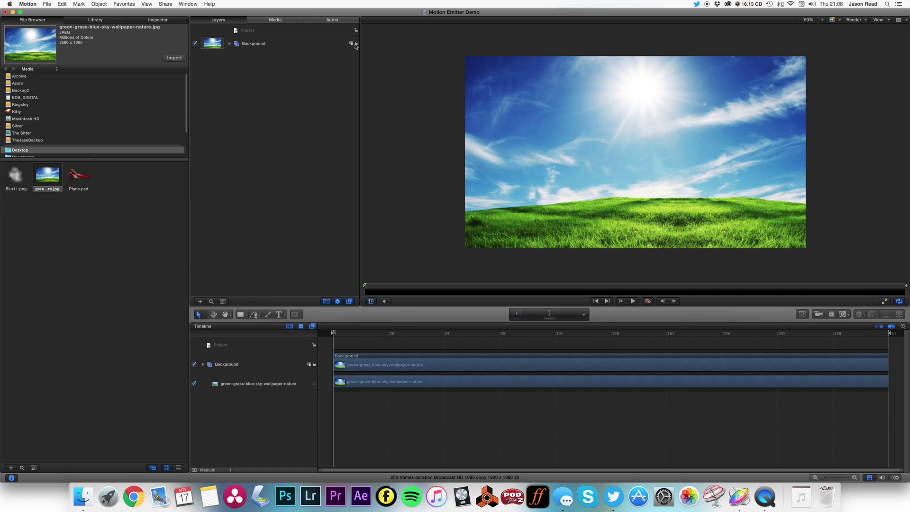
Step: Add Plane.psd in a new group and rename that group Plane
click(78, 176)
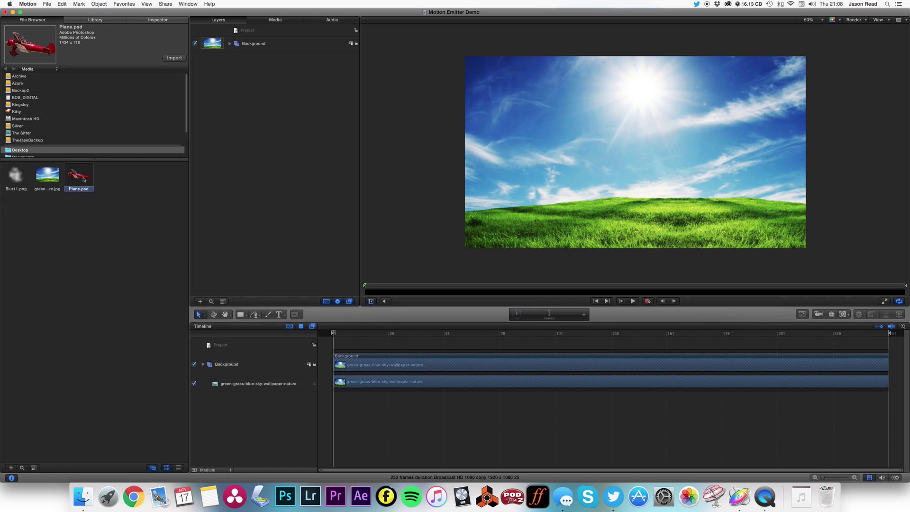
drag(71, 176, 351, 188)
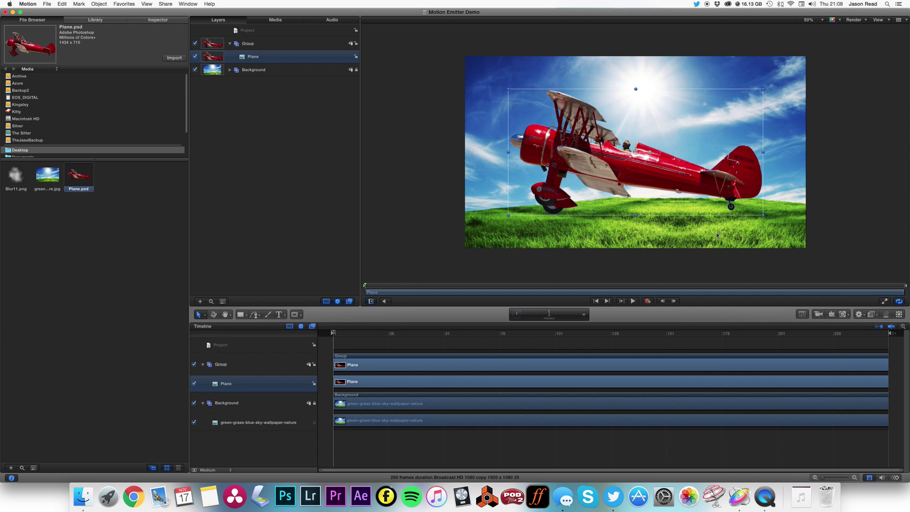
click(248, 44)
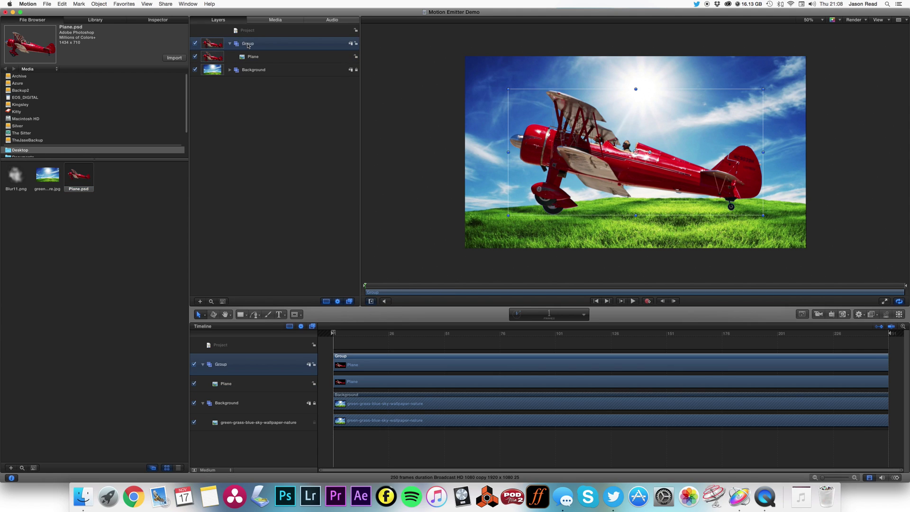
double_click(247, 44)
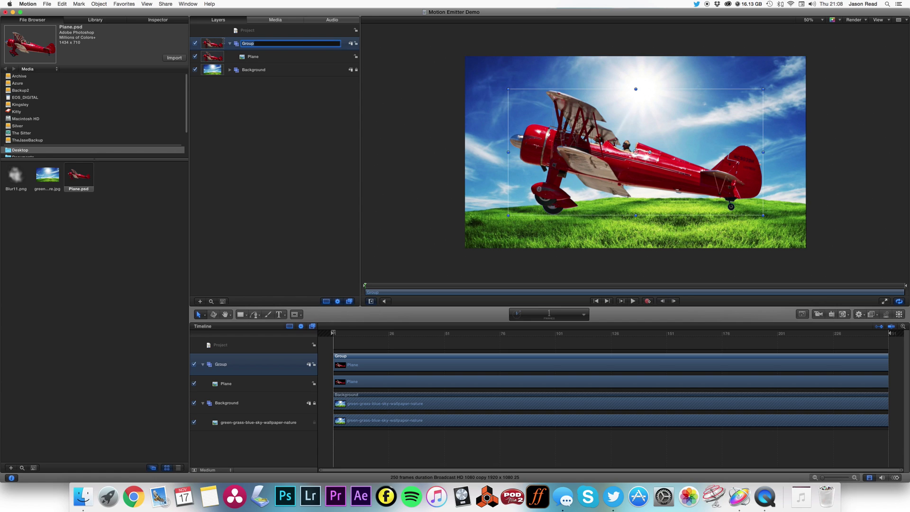
text(Plane)
click(243, 80)
Step: Scale the plane to 49% and shift its anchor point down and left
click(255, 56)
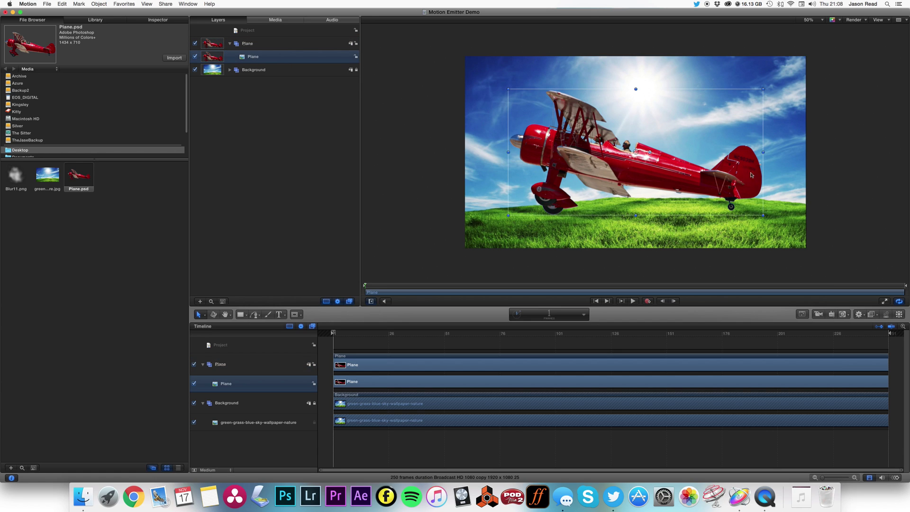
drag(762, 215, 640, 154)
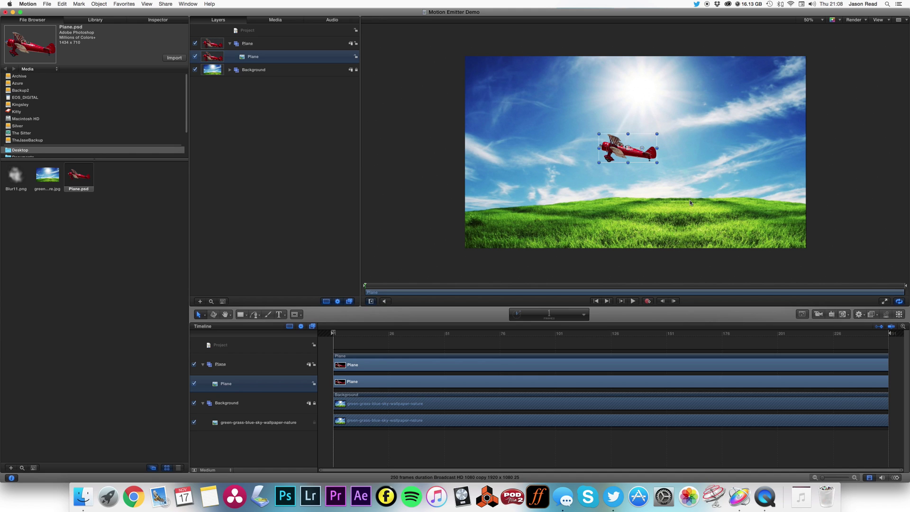
click(203, 317)
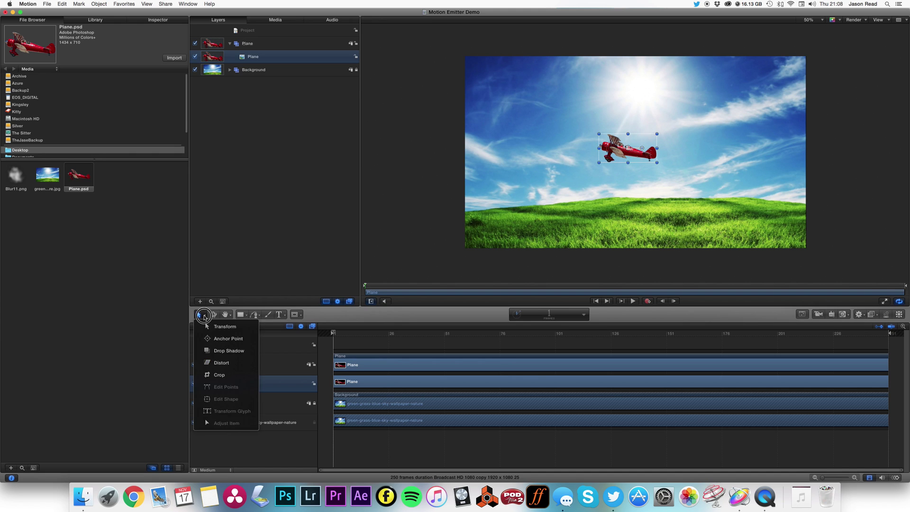
click(227, 338)
drag(627, 149, 621, 158)
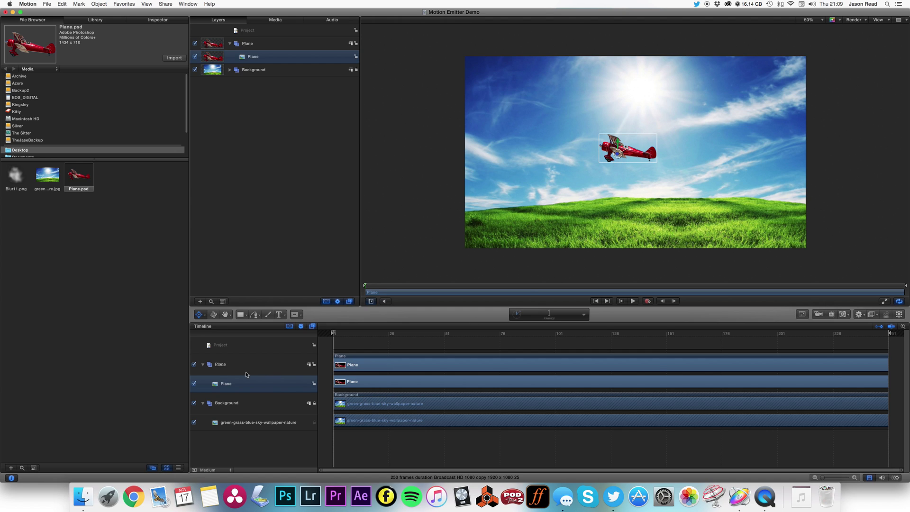
Step: Lock the Plane group and collapse it
click(356, 43)
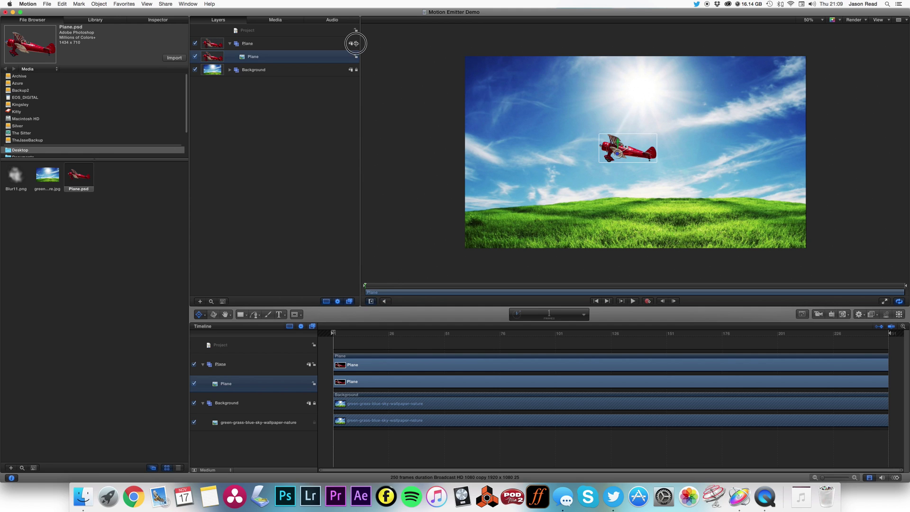
click(236, 46)
click(229, 44)
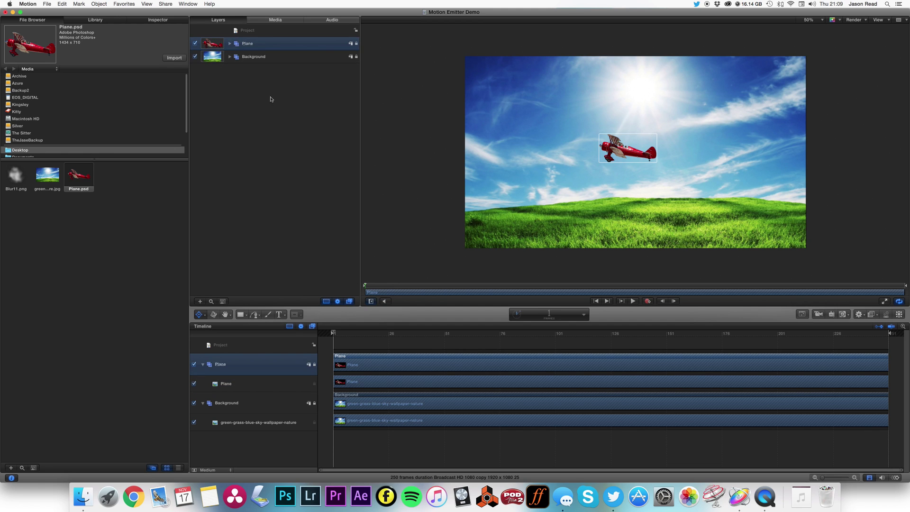
click(298, 199)
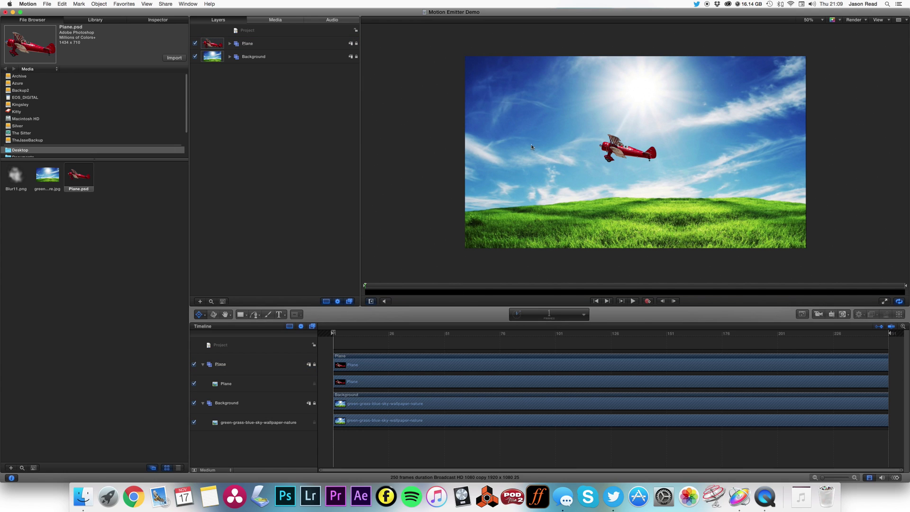
Step: Add a new empty group named Path
click(98, 3)
click(109, 15)
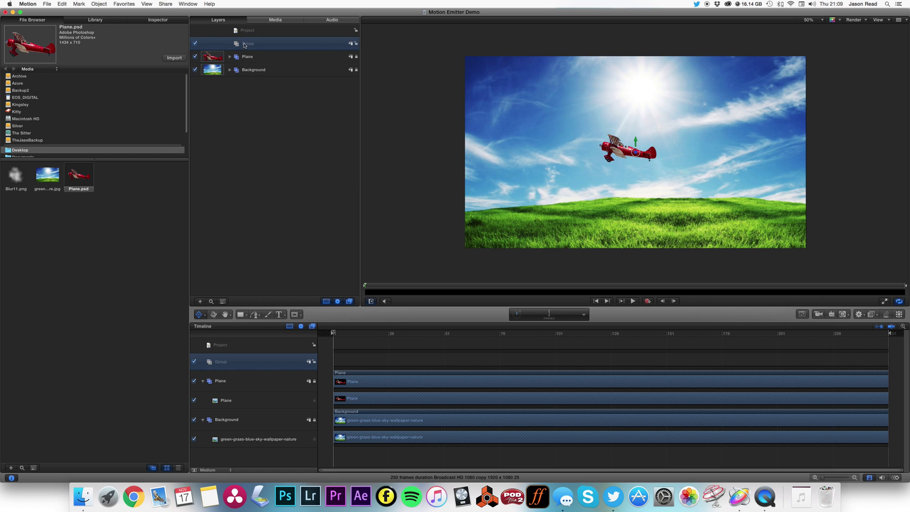
double_click(245, 44)
key(super+a)
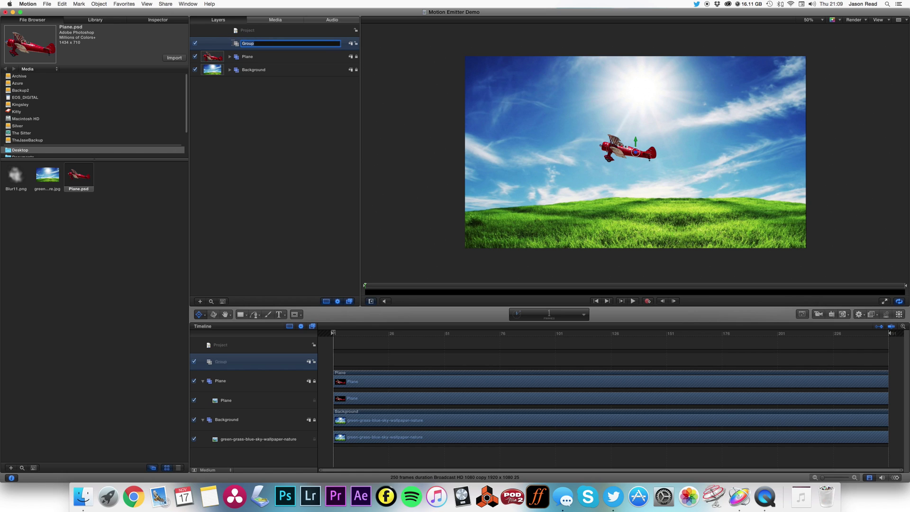
text(Path)
key(Return)
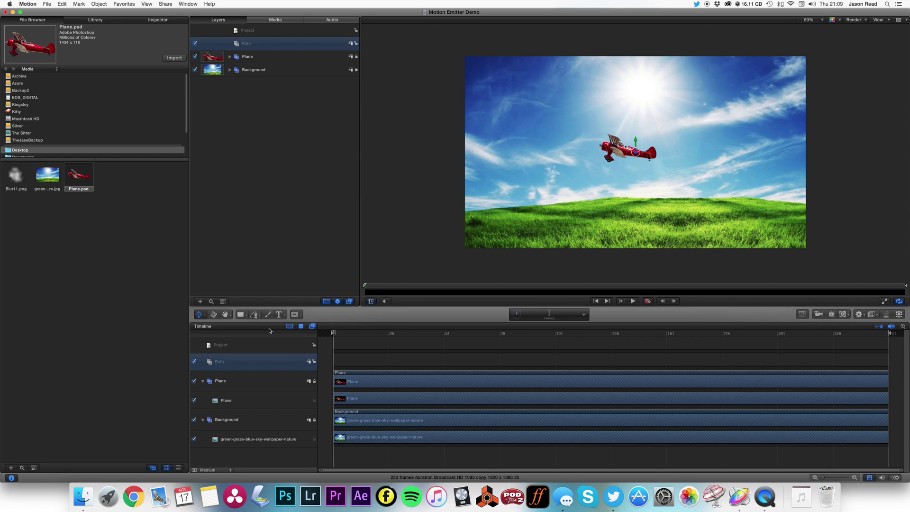
Step: Draw a Bezier path from upper right, looping around the plane, then off the left edge
click(207, 317)
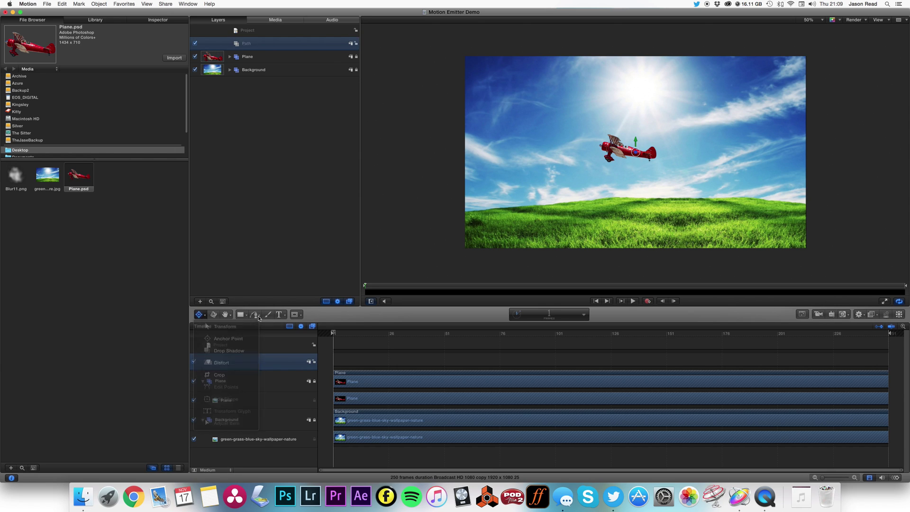
click(255, 315)
click(259, 321)
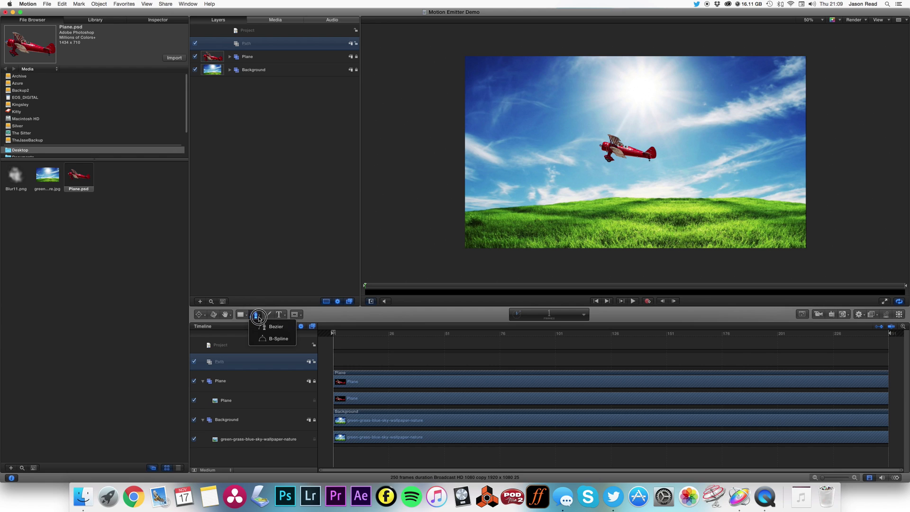
click(272, 325)
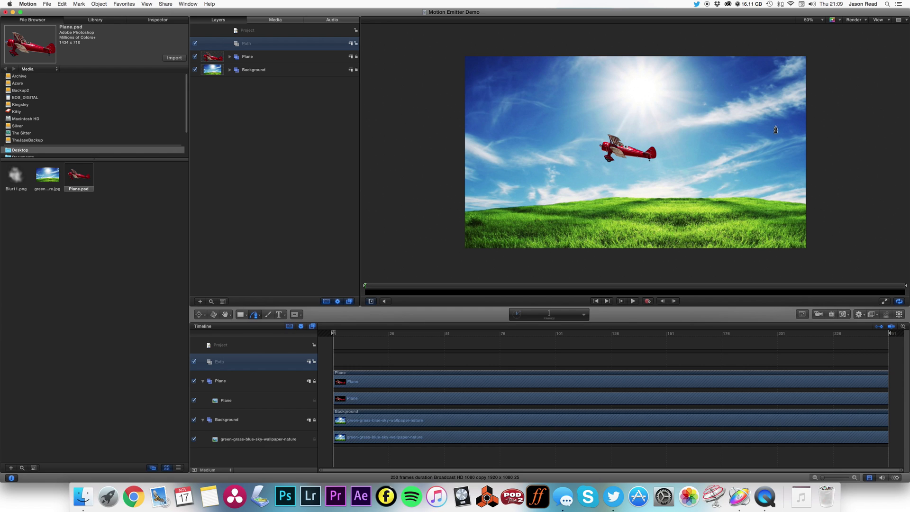
click(882, 87)
drag(732, 152, 708, 160)
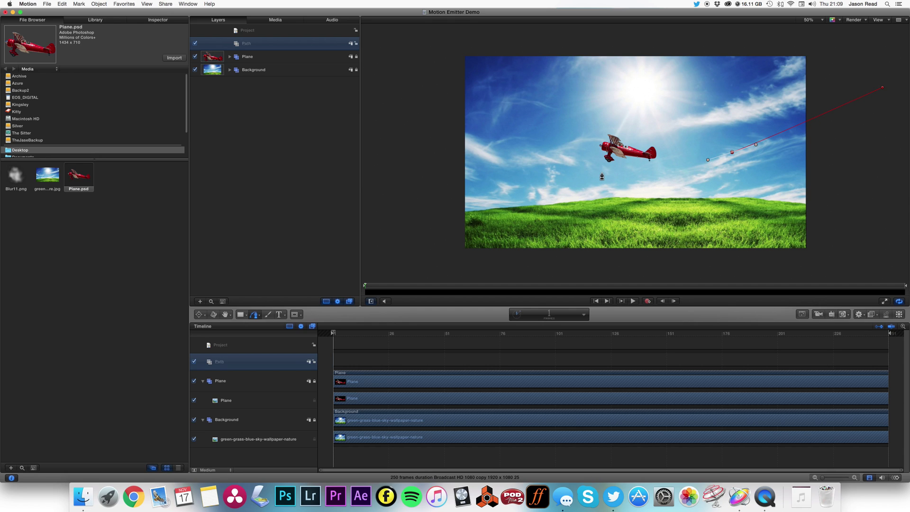
drag(602, 172, 563, 163)
drag(580, 105, 601, 89)
drag(670, 98, 683, 118)
drag(686, 172, 672, 180)
drag(525, 168, 489, 164)
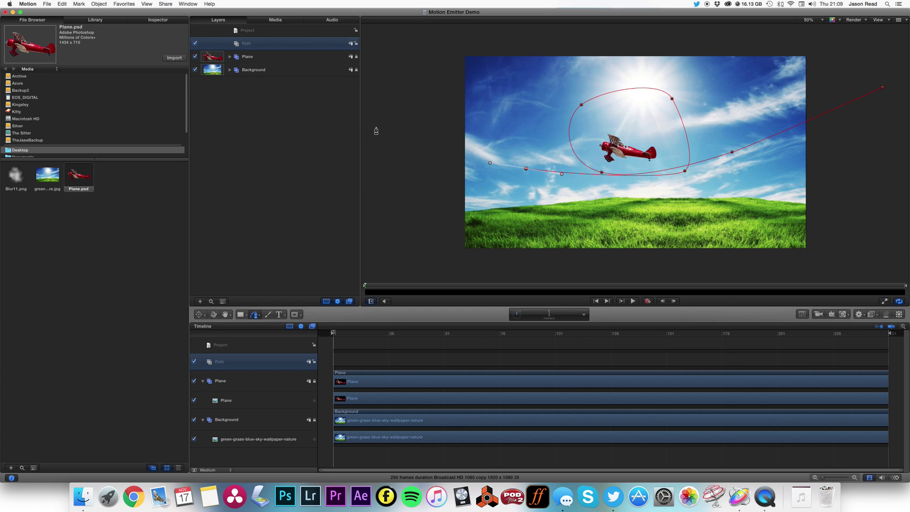
drag(373, 128, 367, 132)
click(672, 99)
Step: Reshape the loop's points to round and smooth the curve
drag(683, 120, 686, 118)
mouse_move(685, 170)
mouse_down()
mouse_move(676, 163)
mouse_move(672, 169)
mouse_move(694, 156)
mouse_up()
click(526, 168)
drag(542, 176, 575, 184)
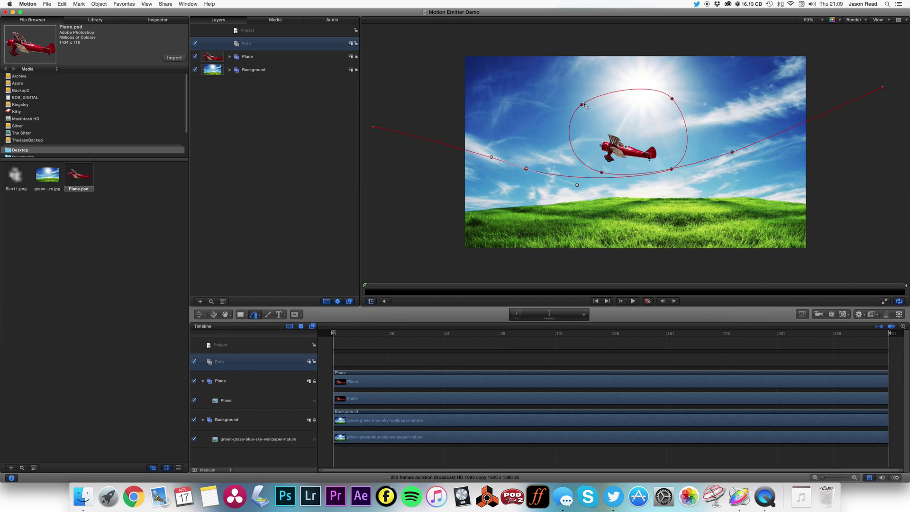
drag(582, 104, 602, 85)
click(269, 46)
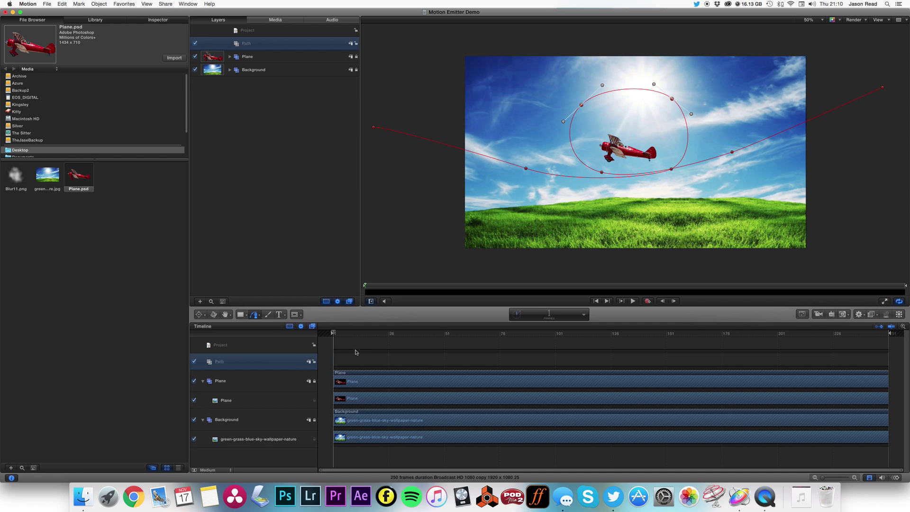
Step: Close the path and uncheck Fill on the Bezier shape so only its outline shows
key(c)
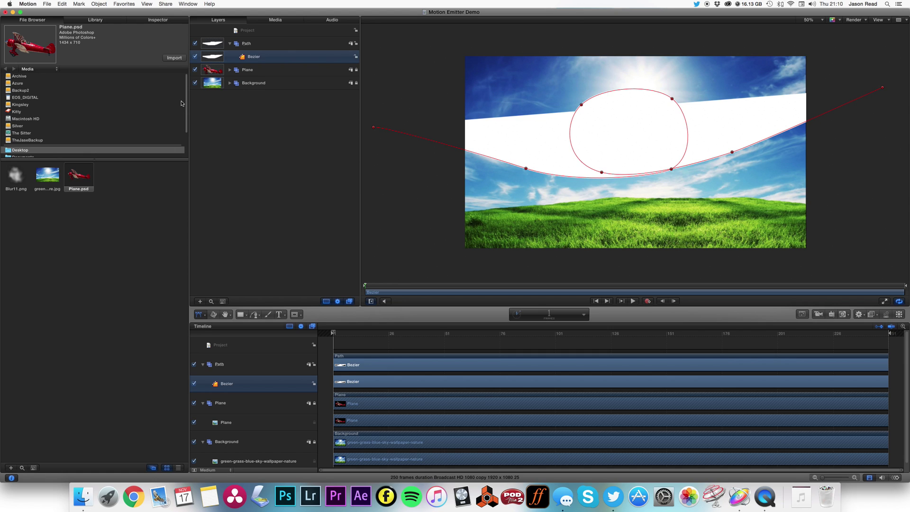
click(160, 20)
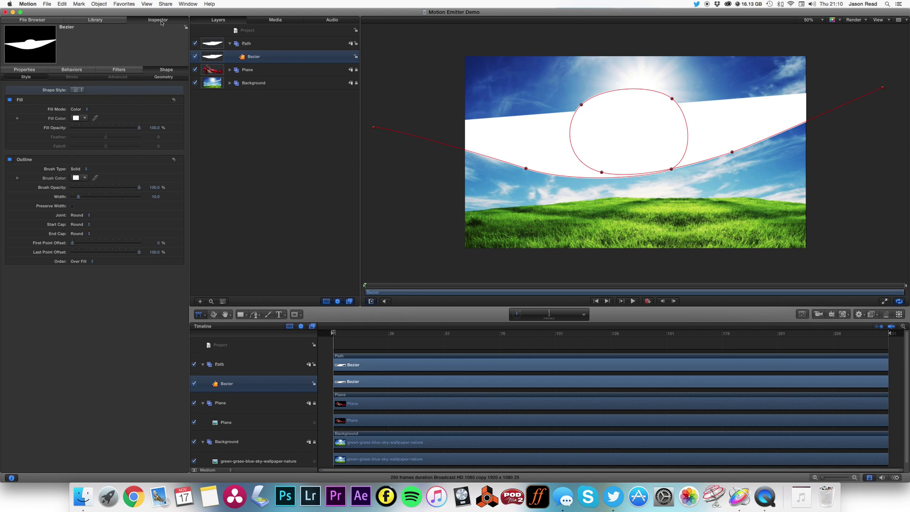
click(9, 99)
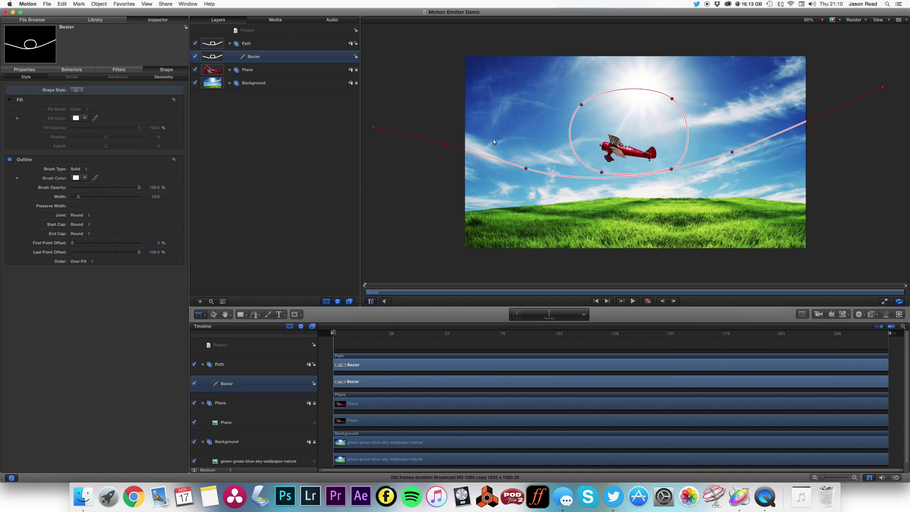
click(195, 43)
click(194, 43)
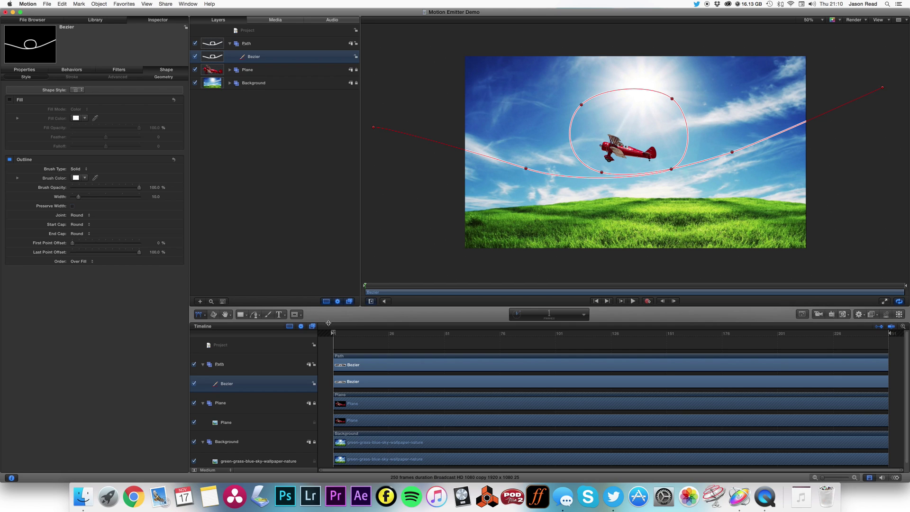
Step: Expand the Plane group and select the plane image layer
click(352, 71)
click(230, 71)
click(260, 84)
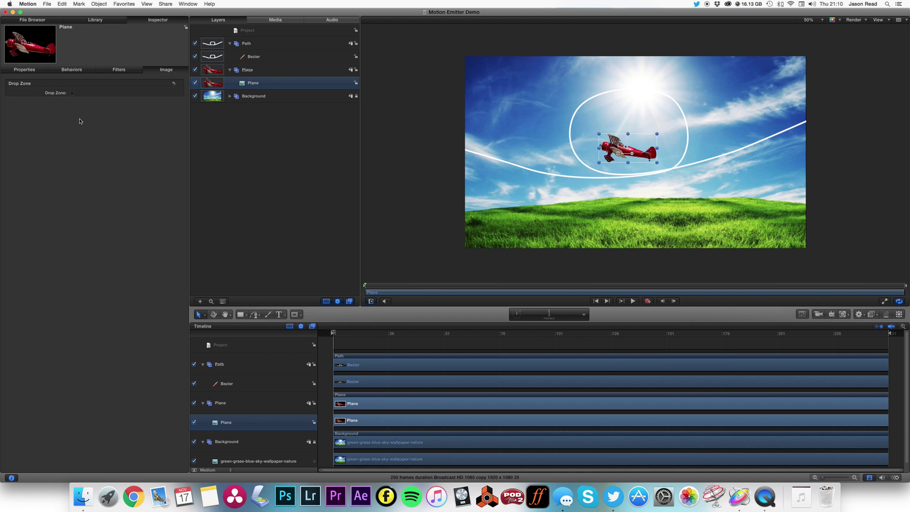
Step: Apply the Motion Path behavior to the plane layer and preview its default path
click(95, 20)
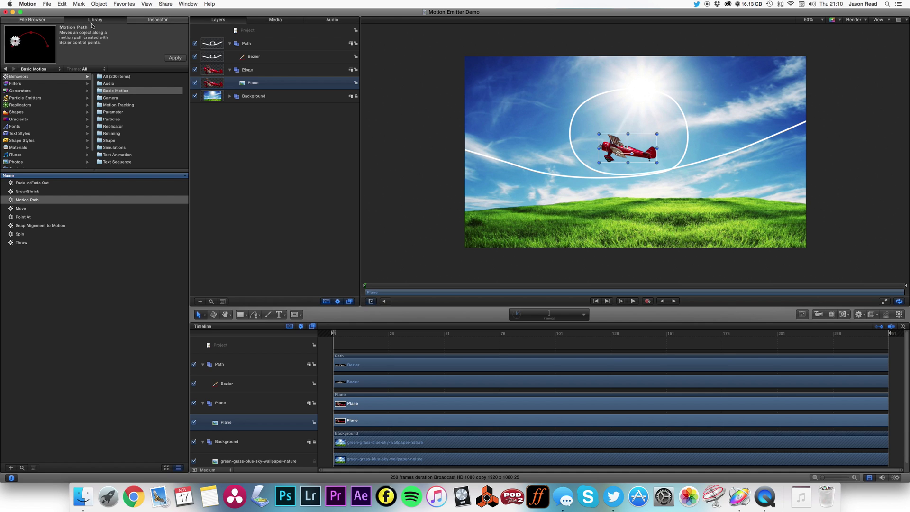
click(12, 200)
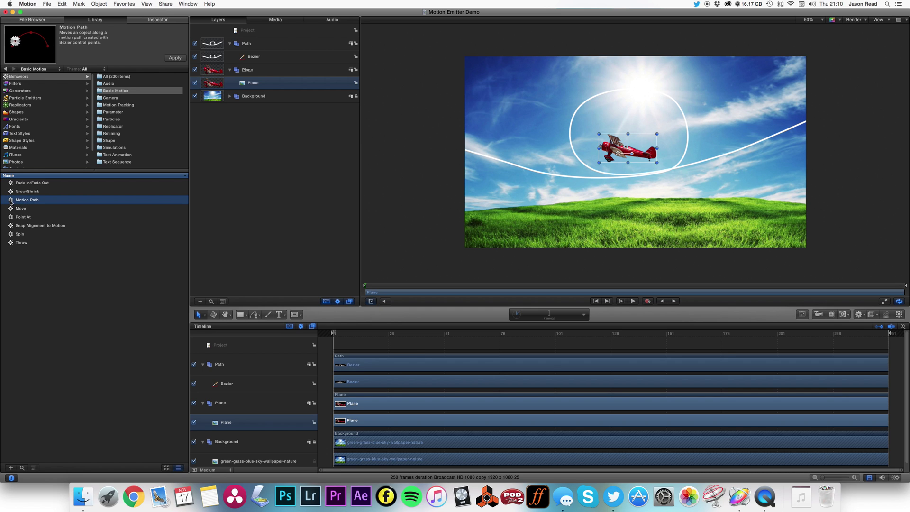
drag(14, 201, 242, 89)
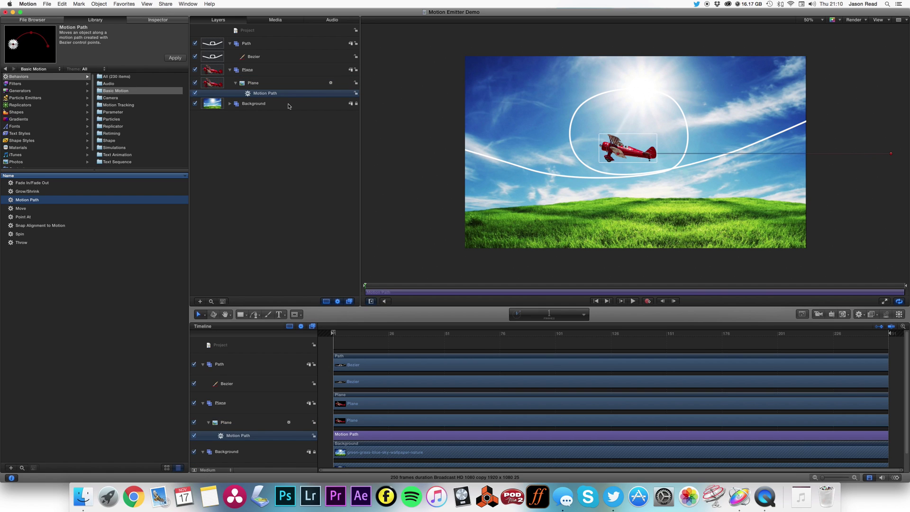
click(158, 20)
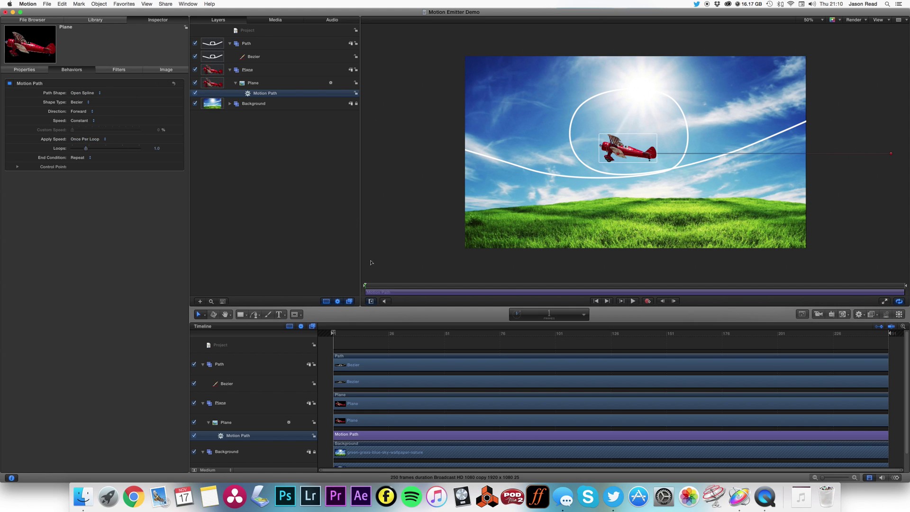
mouse_move(343, 338)
mouse_down()
mouse_move(504, 330)
mouse_move(333, 333)
mouse_up()
Step: Set Path Shape to Geometry with the Bezier loop as the shape source
click(83, 93)
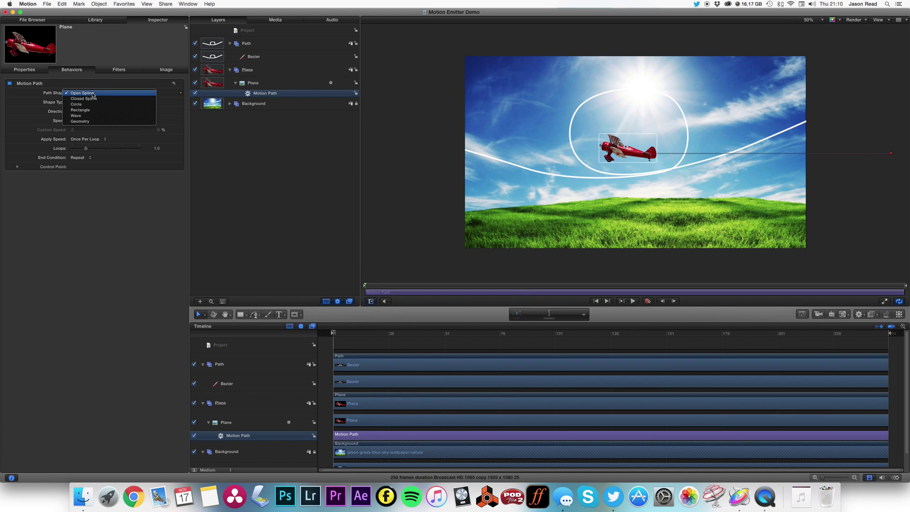
click(94, 124)
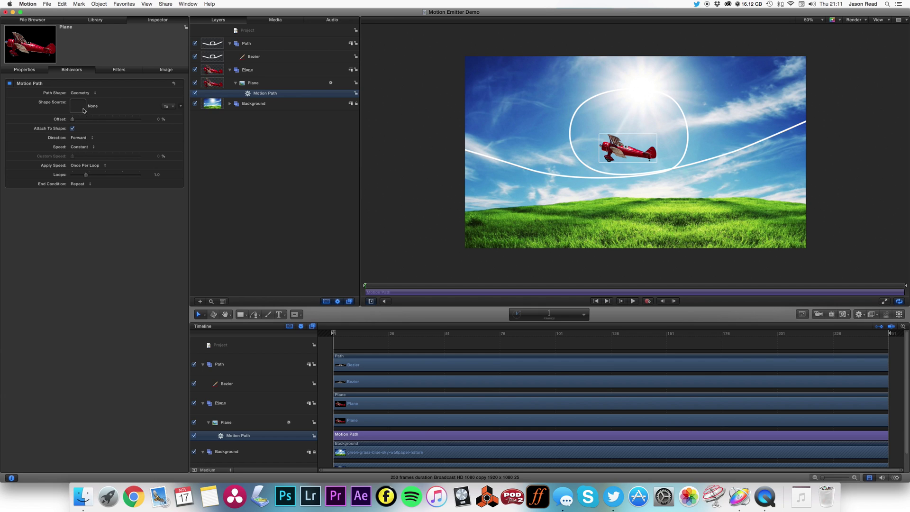
click(256, 58)
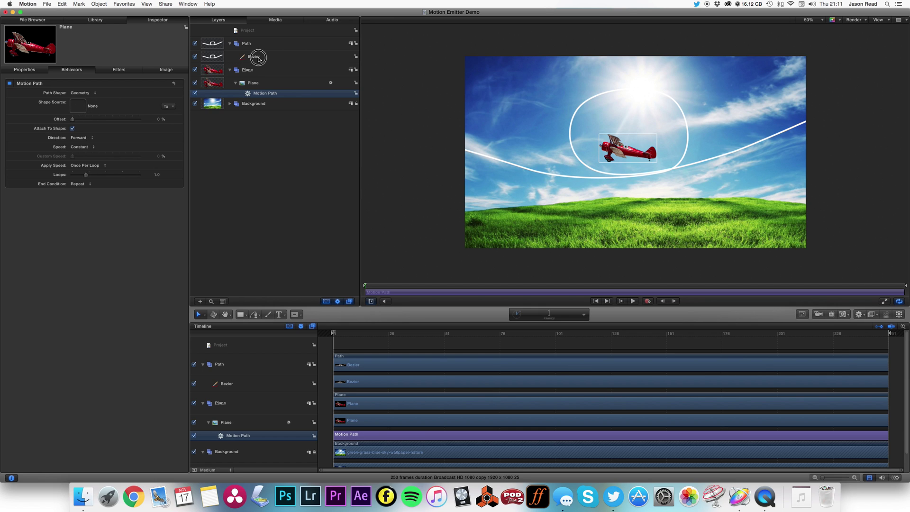
click(263, 94)
drag(217, 60, 77, 111)
key(space)
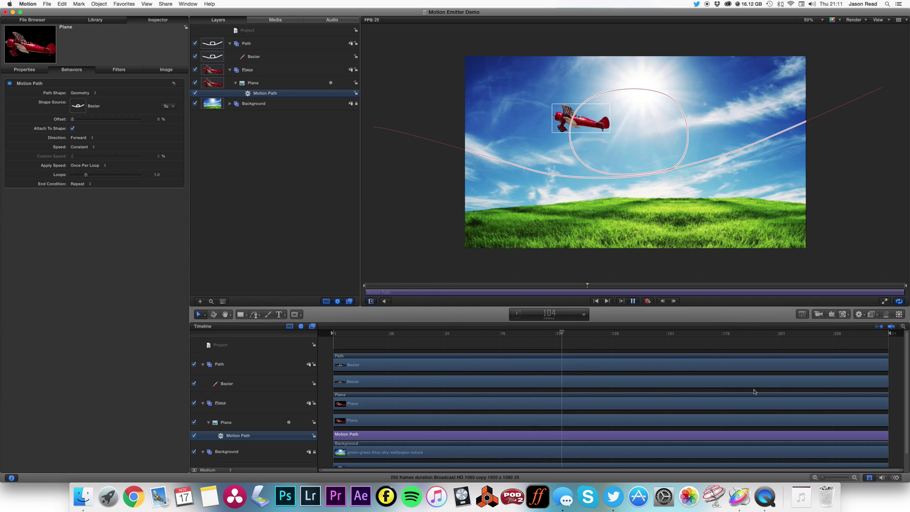
key(space)
Step: Trim the Motion Path to end near frame 127, hide the Path layer, and replay
drag(887, 435, 617, 435)
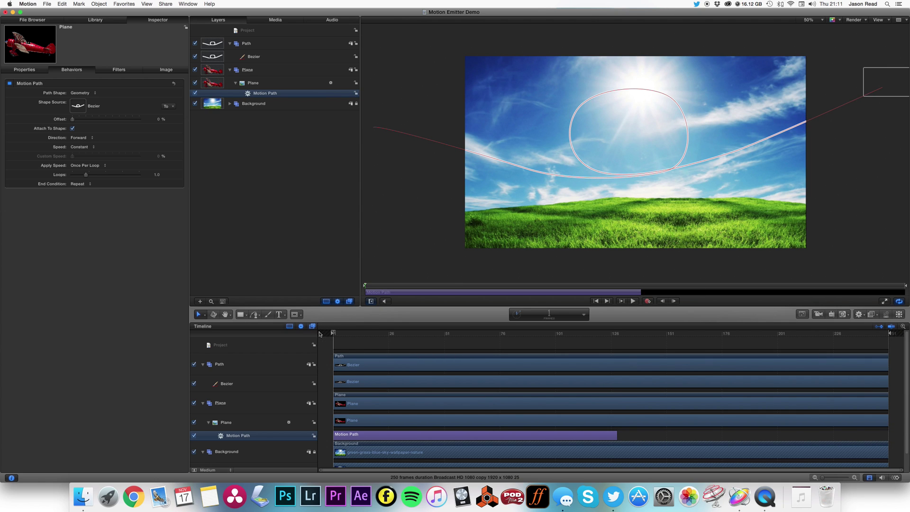
key(space)
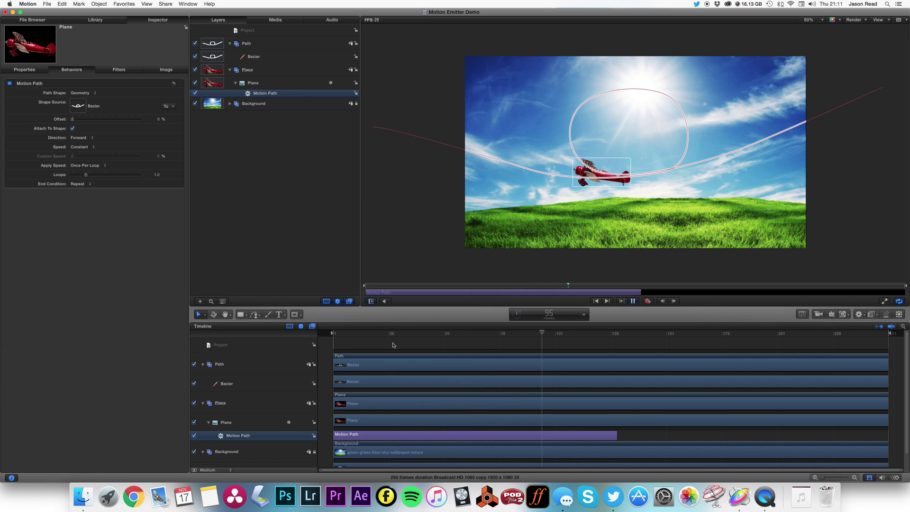
key(space)
click(194, 43)
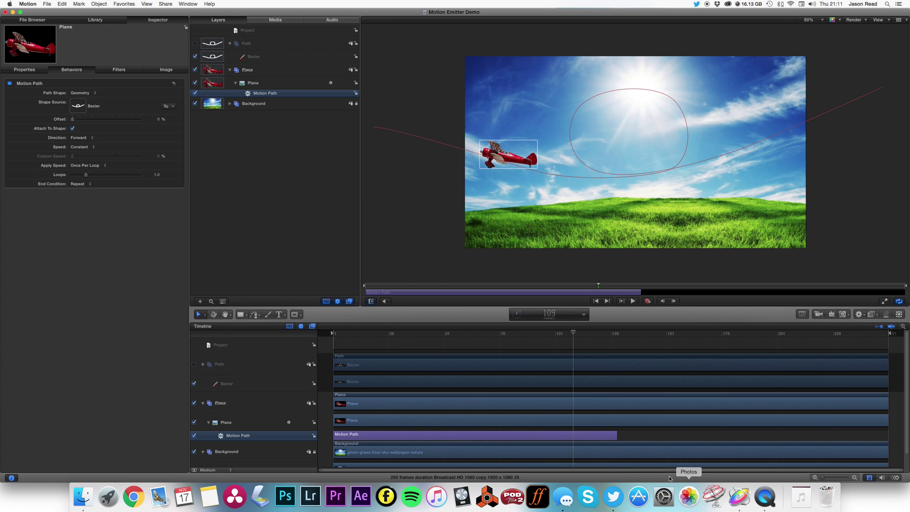
click(665, 440)
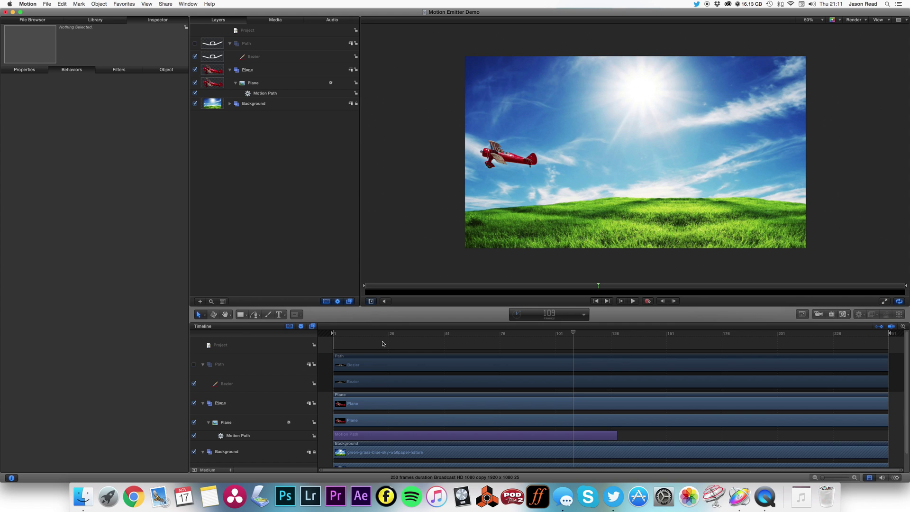
key(Home)
key(space)
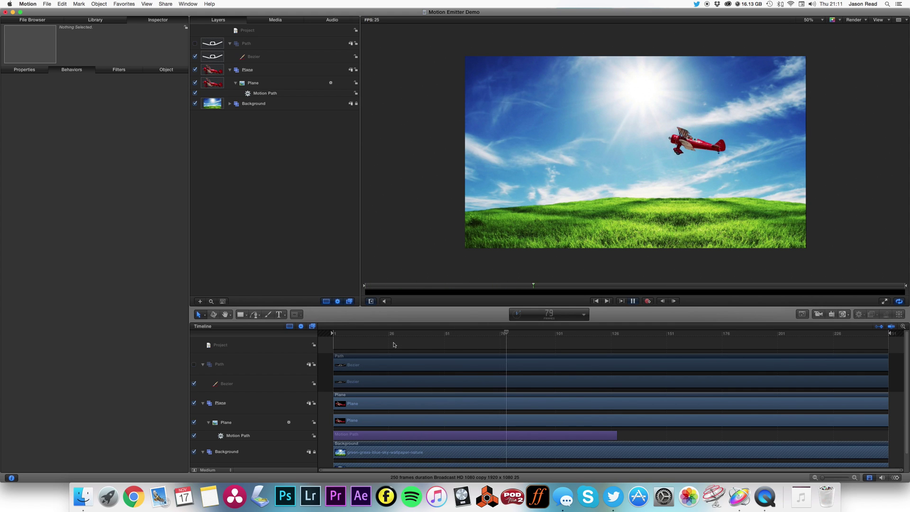
drag(484, 332, 521, 342)
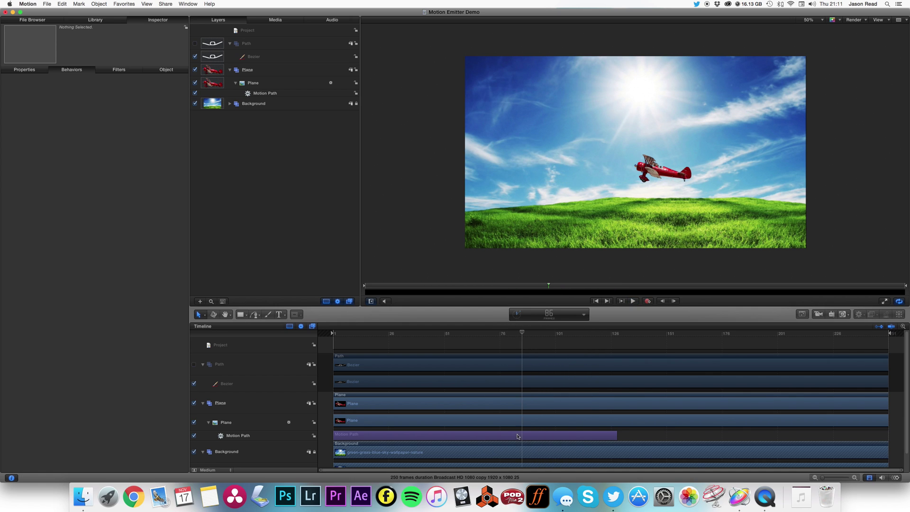
Step: Try the Align To Motion simulation behavior on the plane, then delete it
click(89, 21)
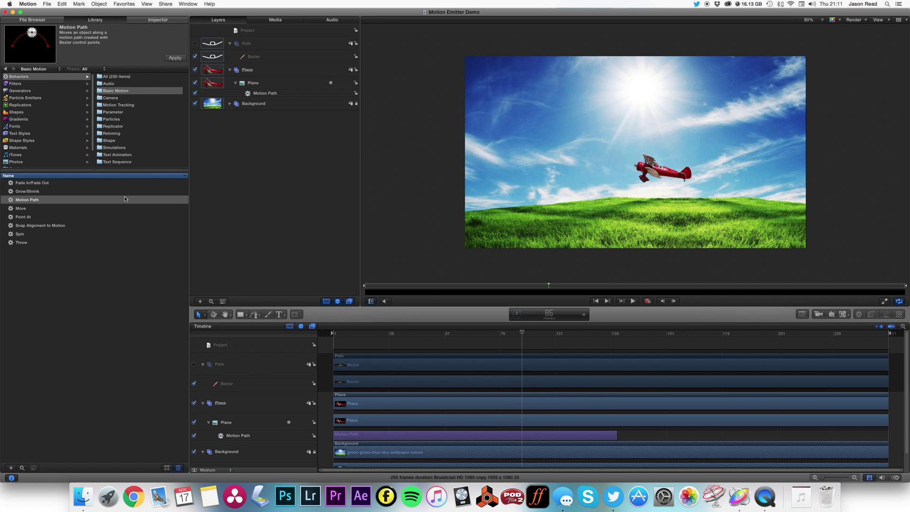
click(116, 148)
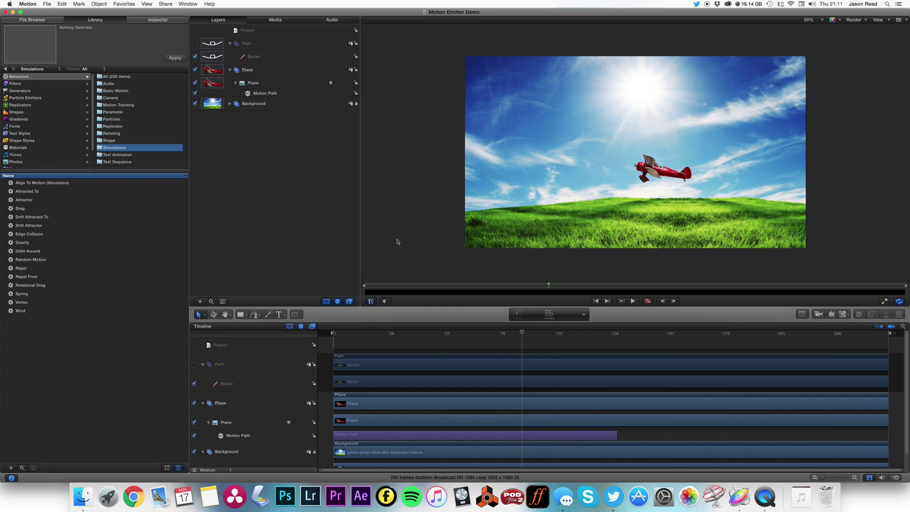
click(42, 182)
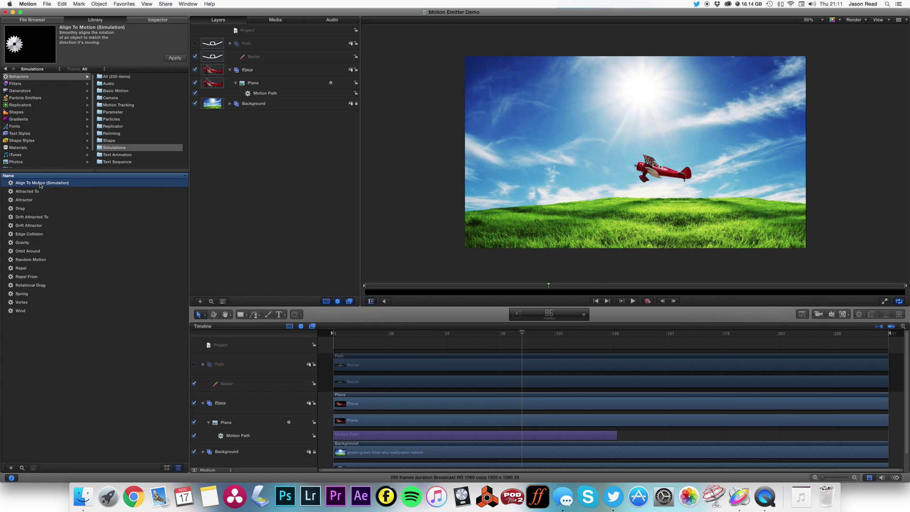
drag(42, 183, 254, 100)
drag(537, 338, 561, 334)
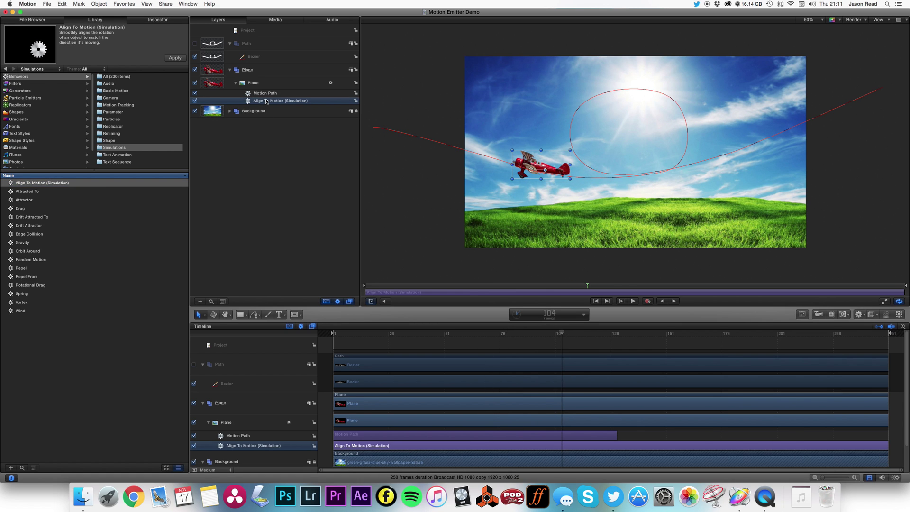
key(Delete)
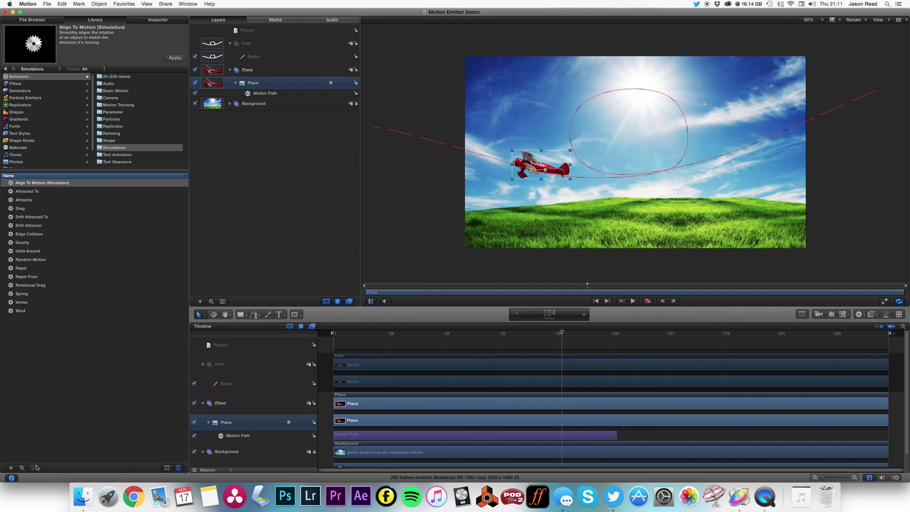
Step: Search the Library for 'snap', apply Snap Alignment to Motion to the plane, and play
click(22, 468)
click(81, 458)
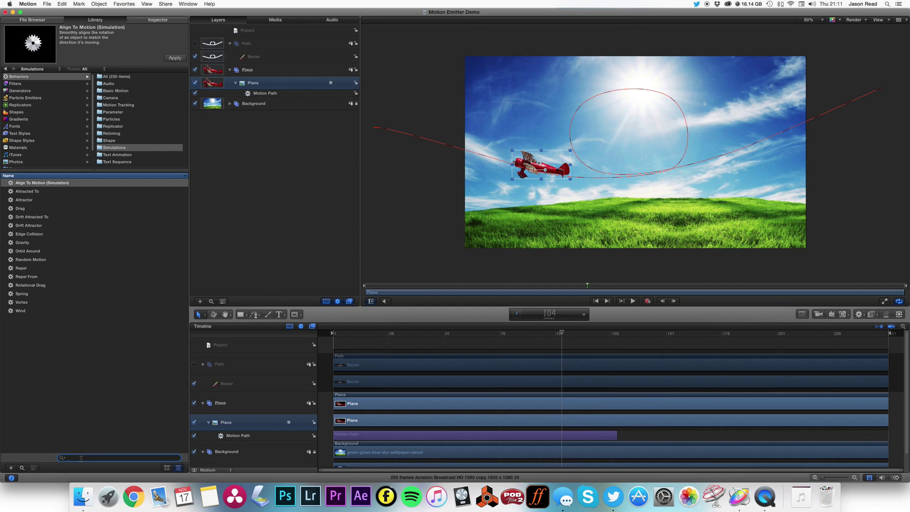
text(snap)
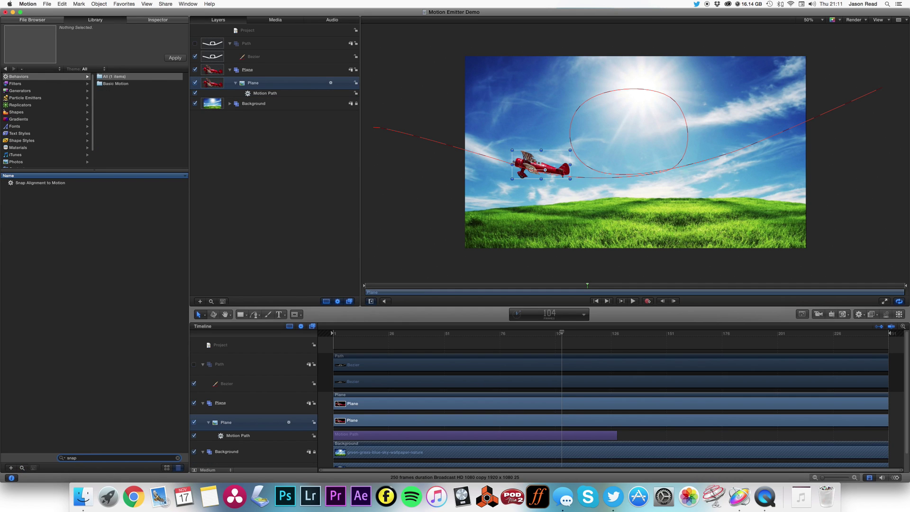
click(30, 182)
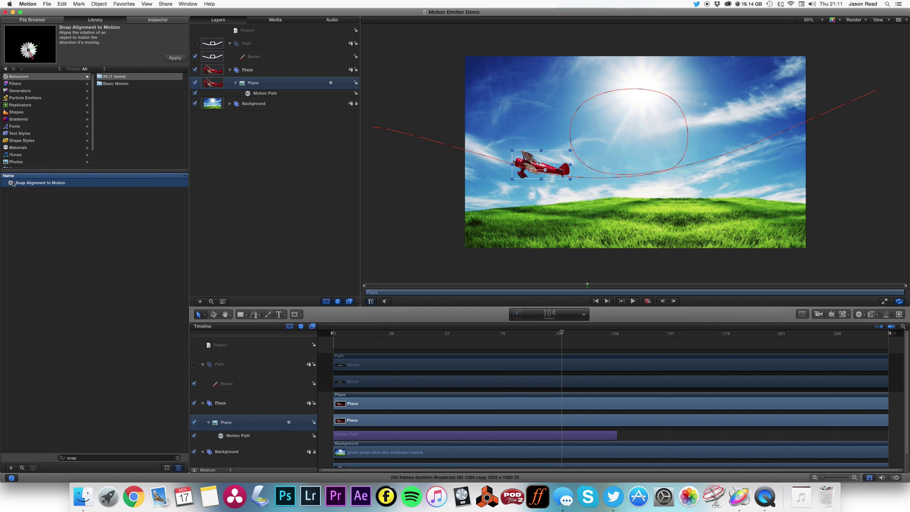
drag(47, 180, 254, 95)
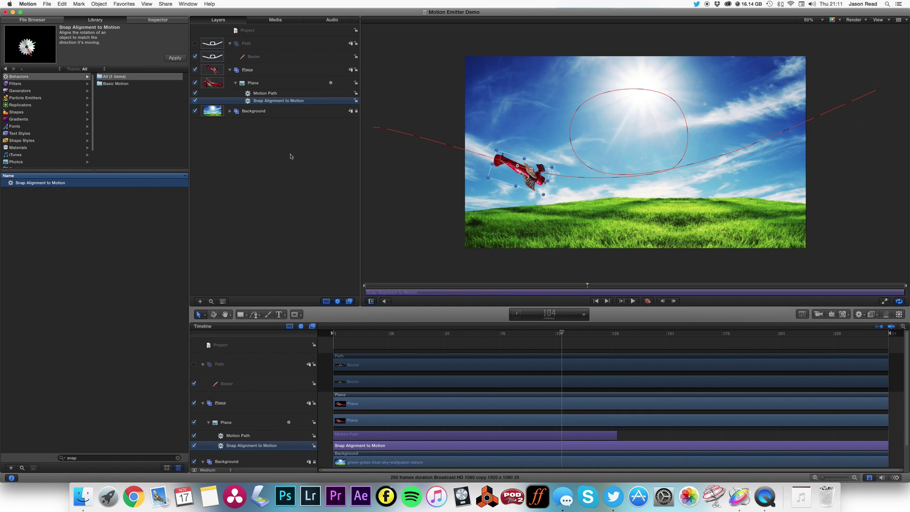
click(417, 351)
key(Home)
key(space)
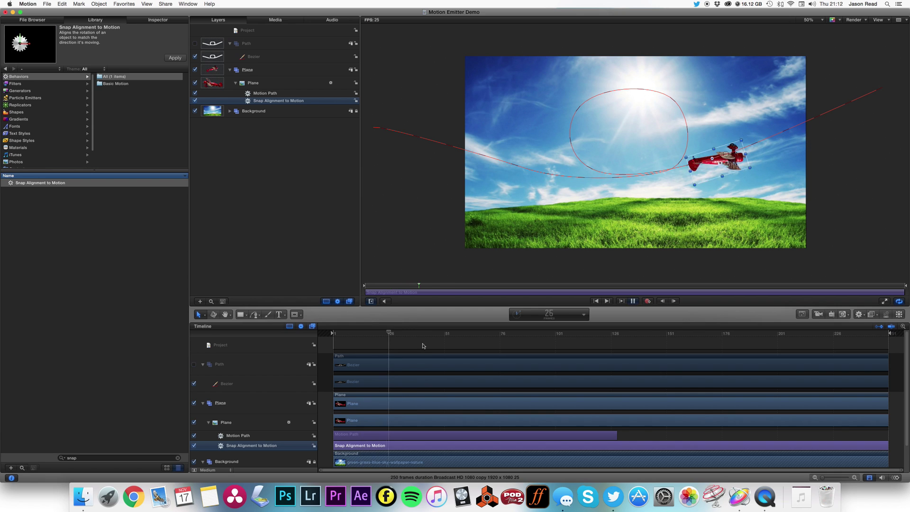
key(space)
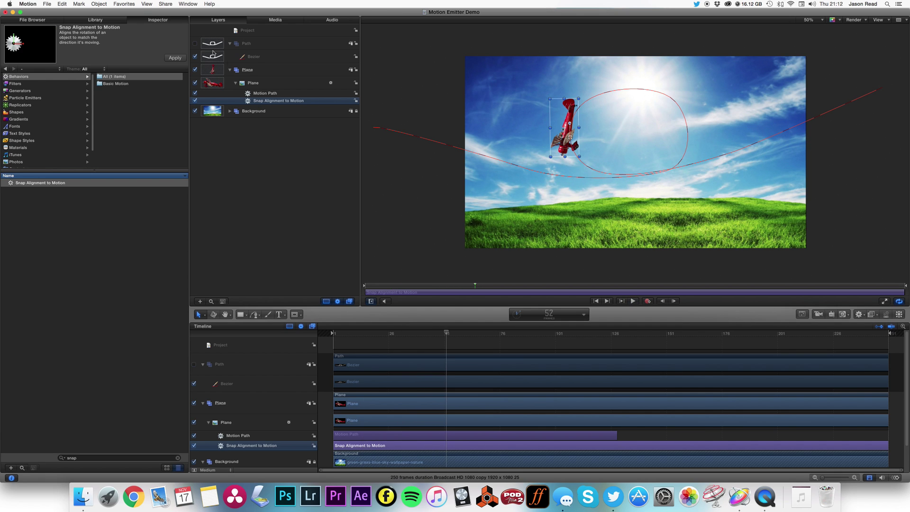
Step: Check Invert Axis on Snap Alignment to Motion, preview the flight, and scrub to frame 111
click(157, 19)
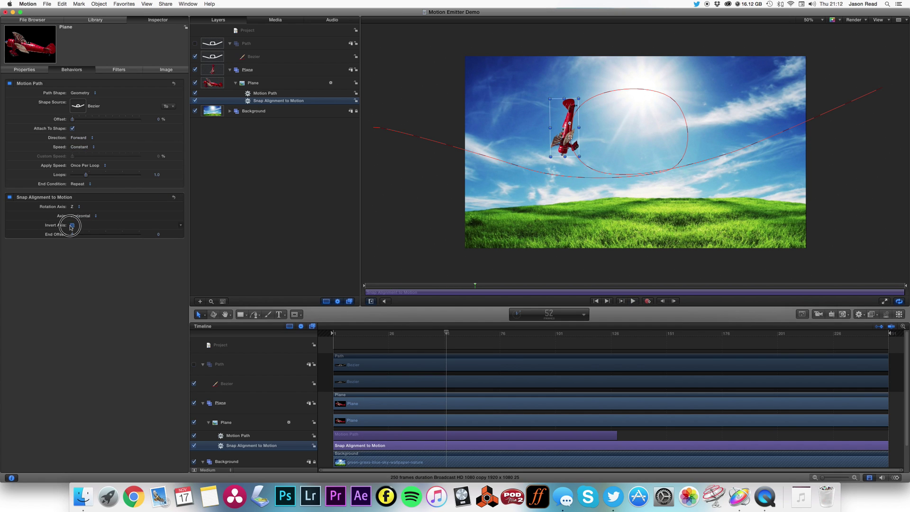
click(72, 225)
click(350, 336)
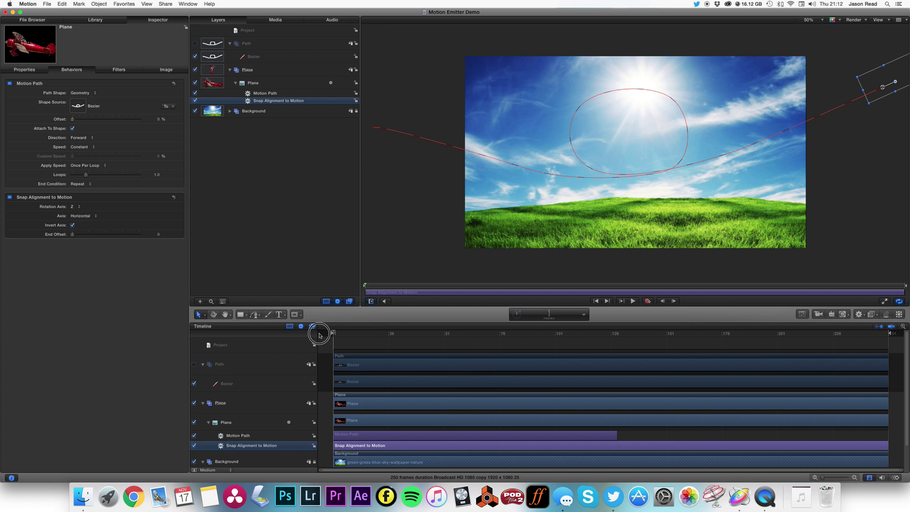
key(space)
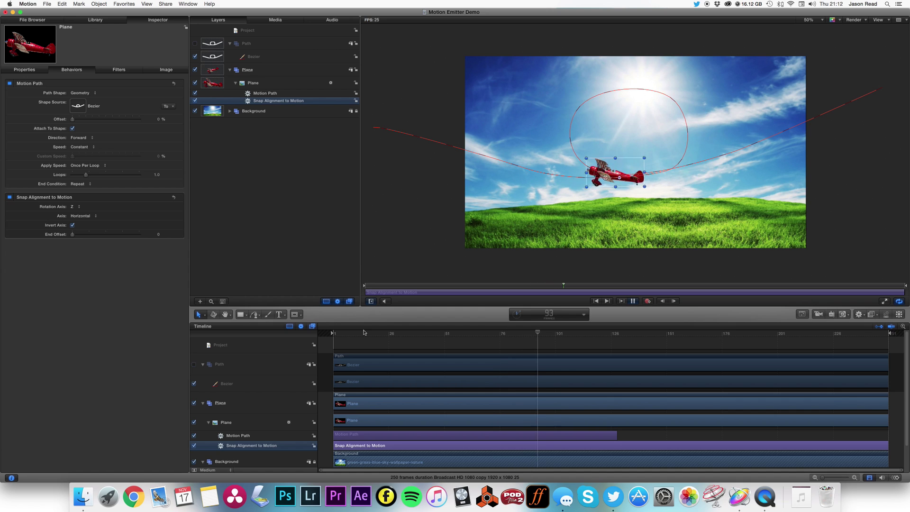
key(space)
click(647, 436)
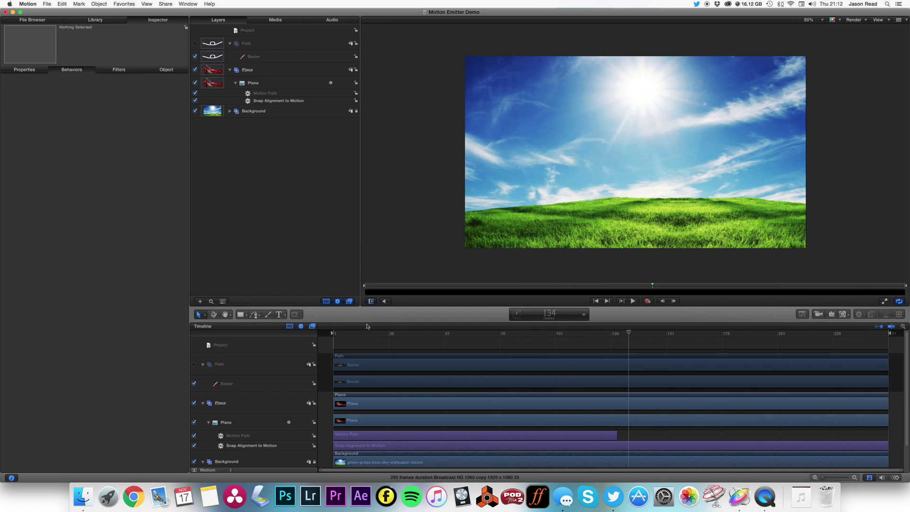
drag(371, 337, 573, 347)
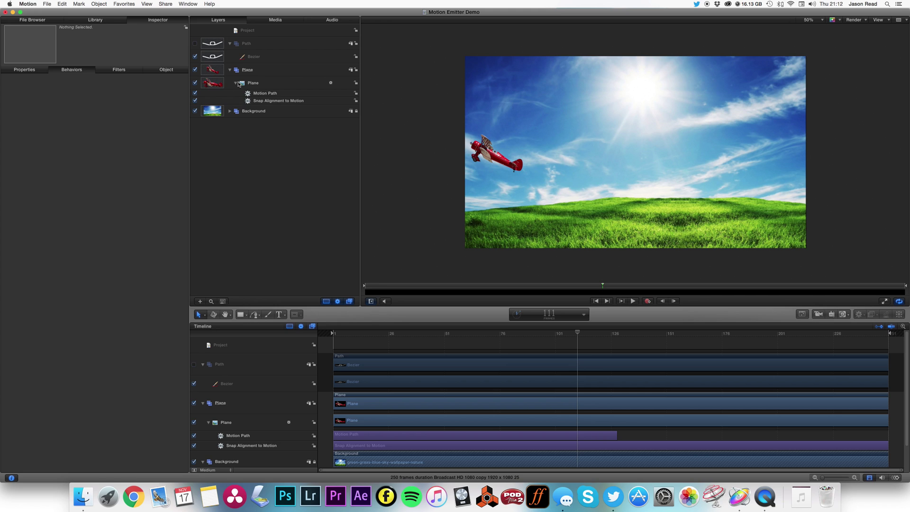
Step: Collapse the Plane group and add blur blur.png from Content > Particle Images to the layers
click(246, 82)
click(230, 70)
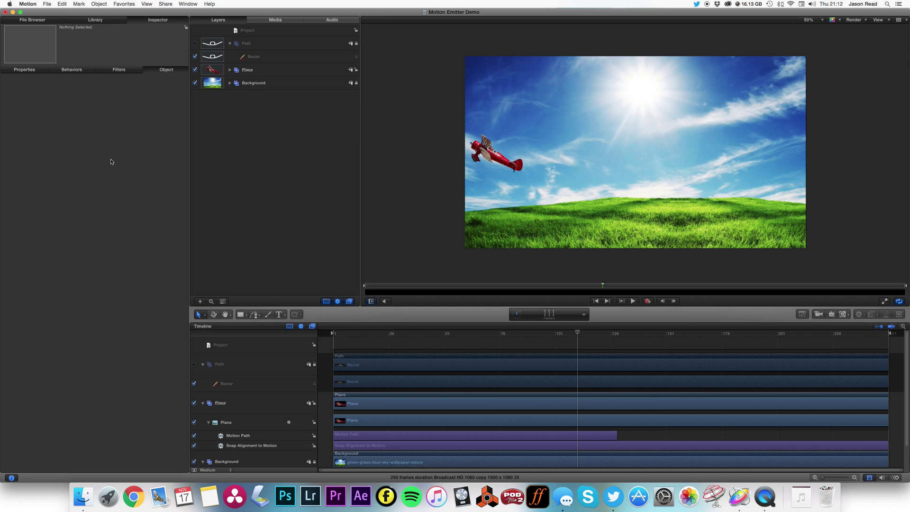
click(86, 21)
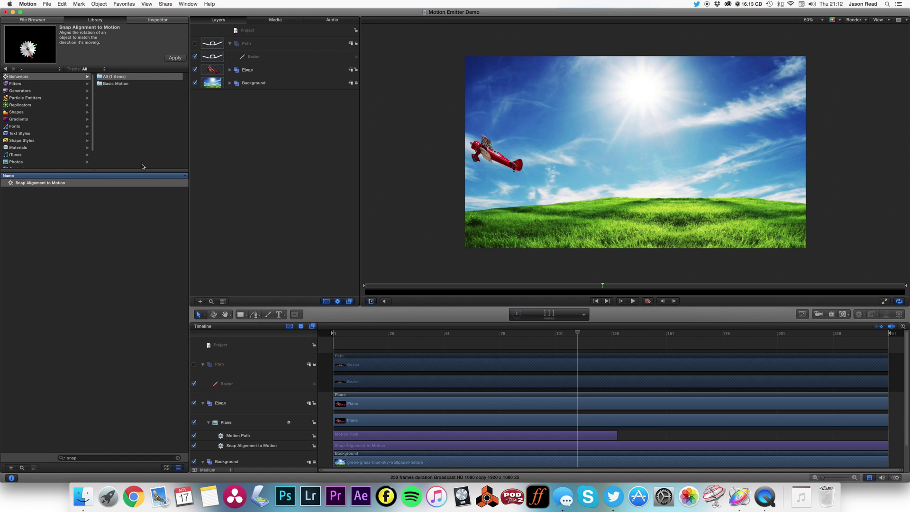
click(55, 150)
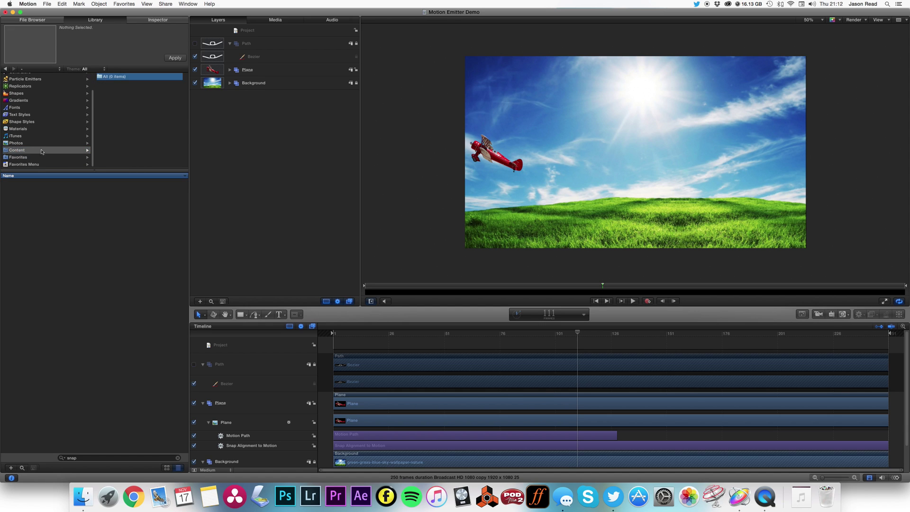
click(178, 458)
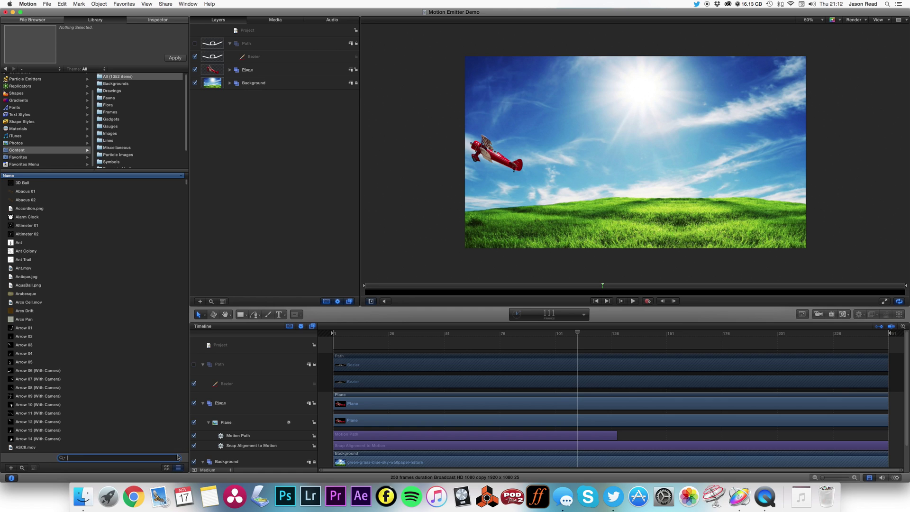
click(122, 155)
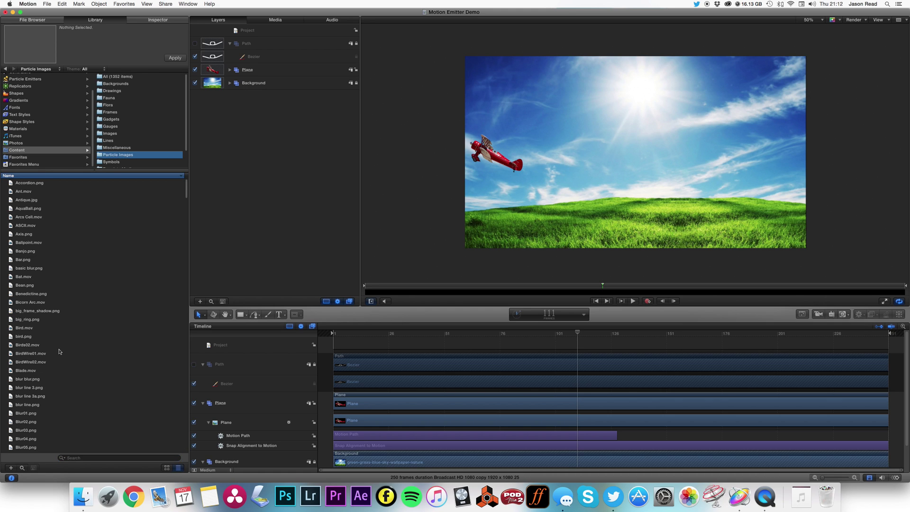
click(35, 380)
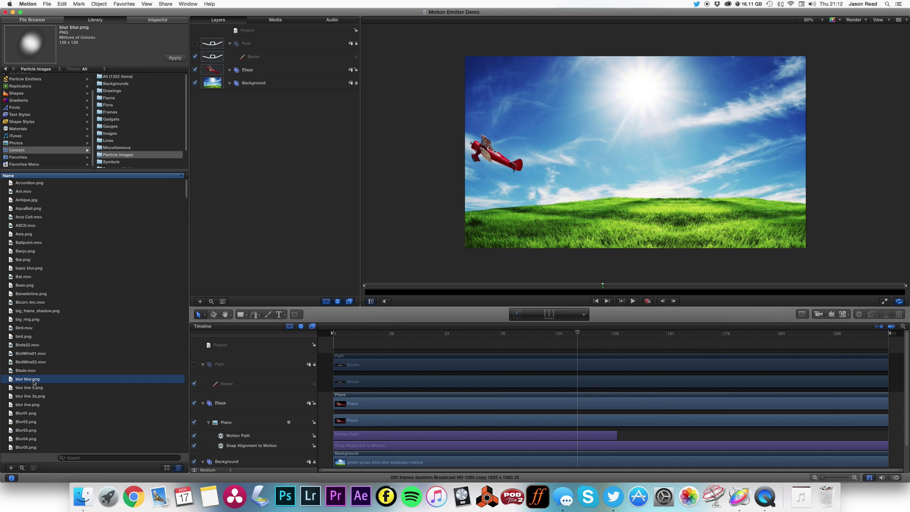
drag(6, 379, 214, 233)
Step: Rename the new group Emitter and move the blur blur clip to start at frame 1
click(248, 42)
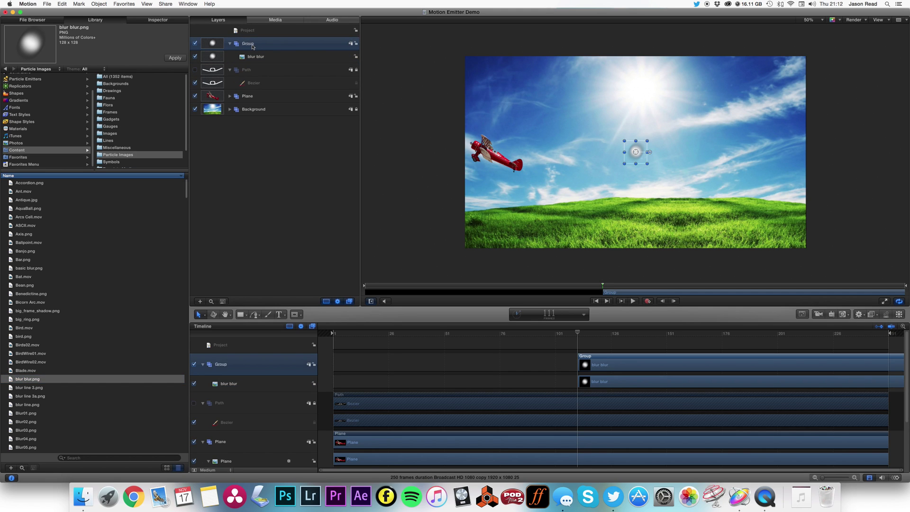
double_click(250, 43)
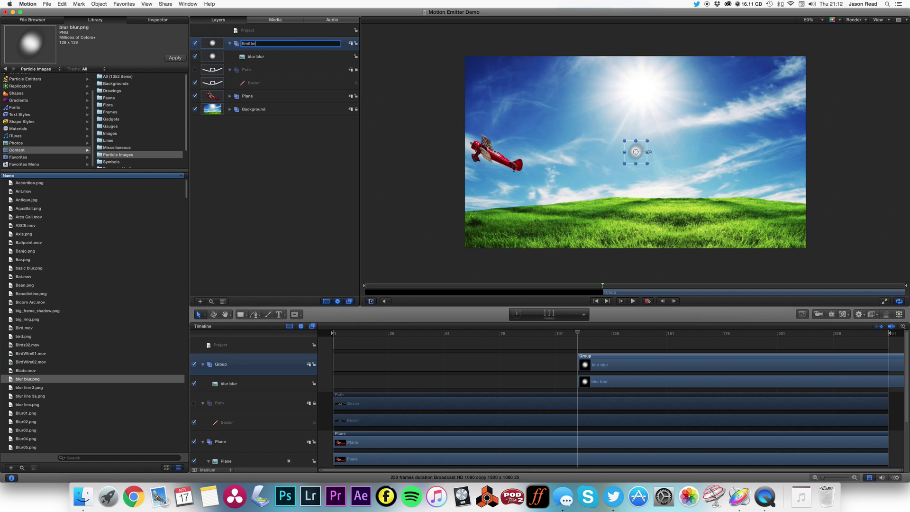
key(Return)
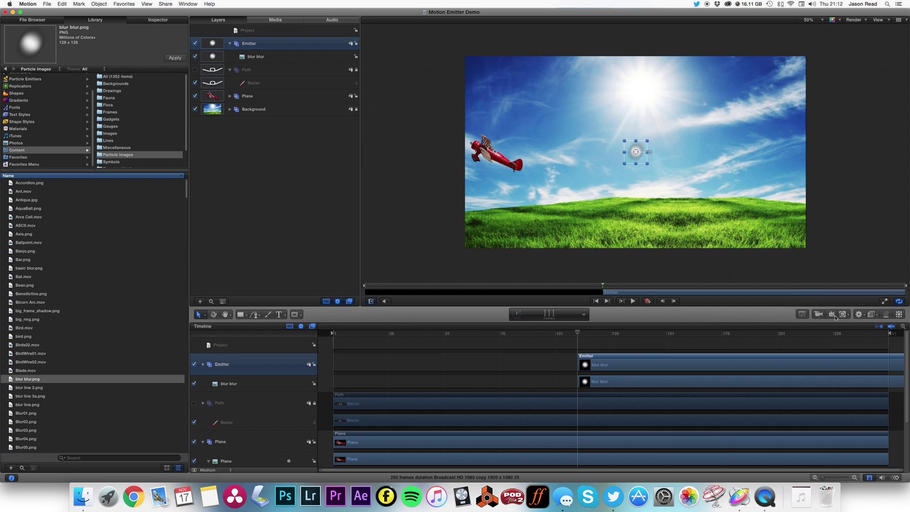
drag(654, 362, 403, 354)
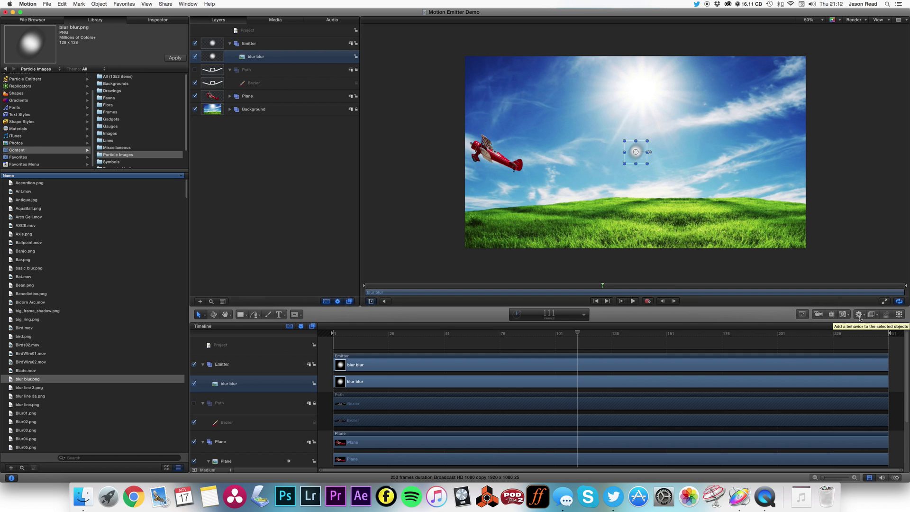
Step: Create a particle emitter from blur blur, span it from frame 1 to the end, and preview
click(886, 315)
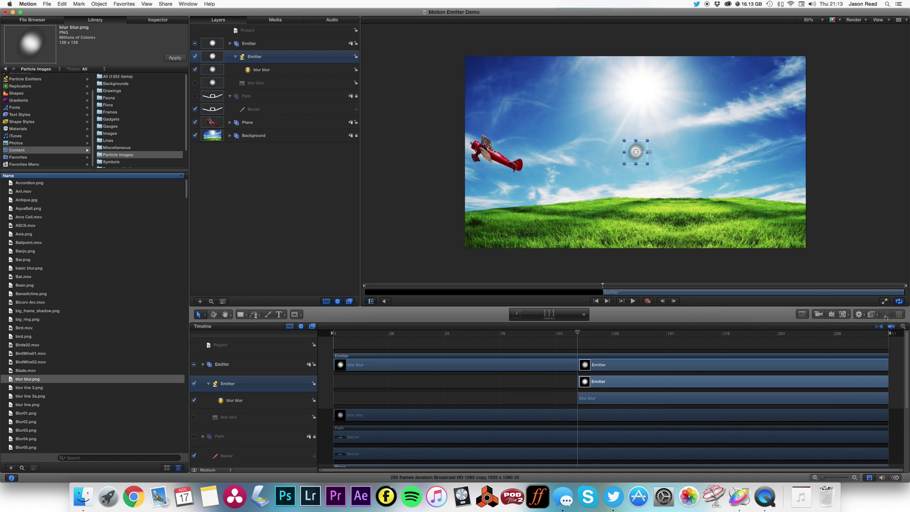
drag(643, 382, 399, 382)
drag(643, 383, 888, 385)
key(space)
click(553, 335)
click(408, 334)
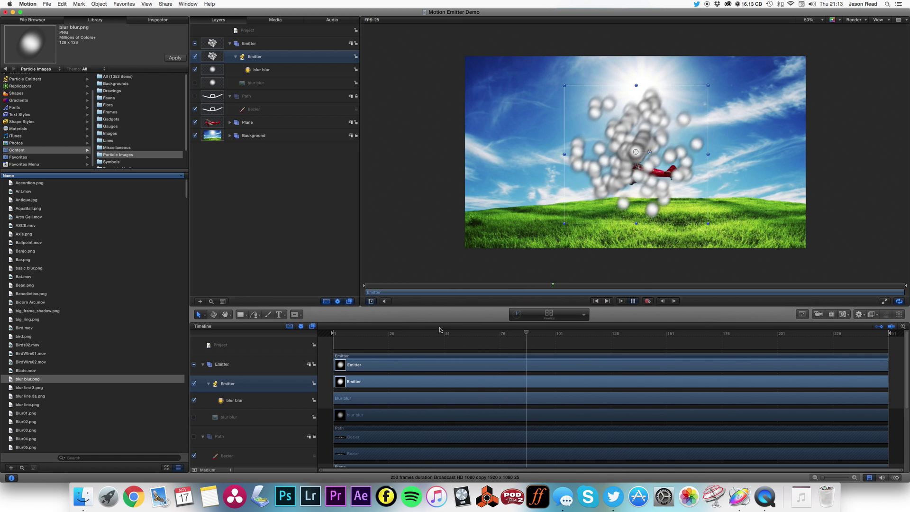
key(space)
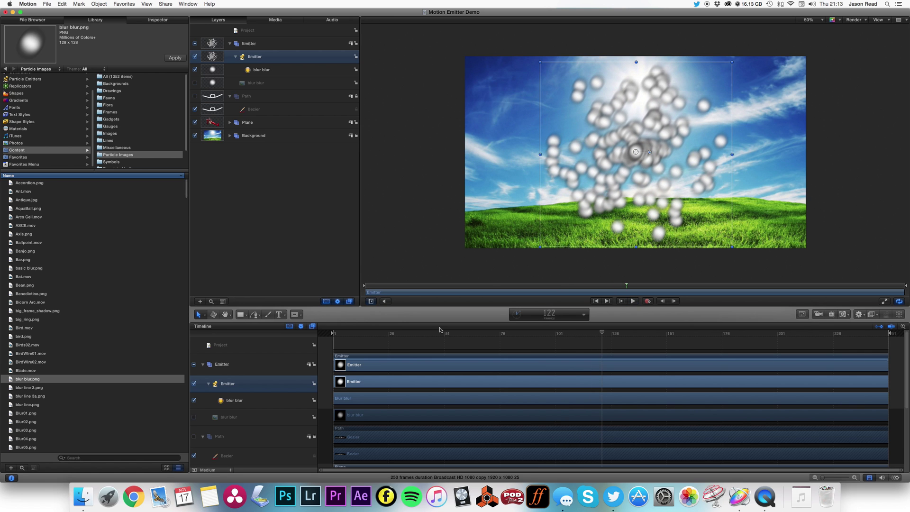
drag(601, 333, 521, 337)
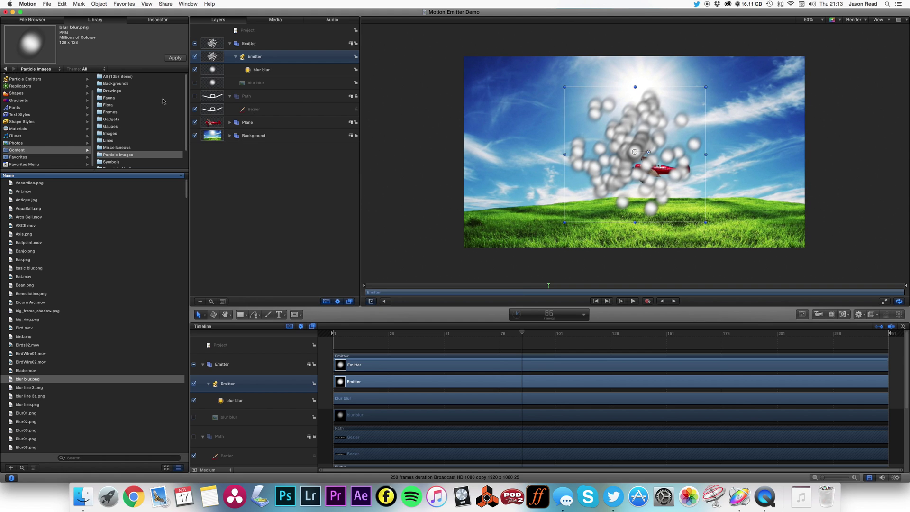
Step: Show the emitter's transform properties (position 0 px, 0 px, scale 100%) in the Inspector
click(158, 21)
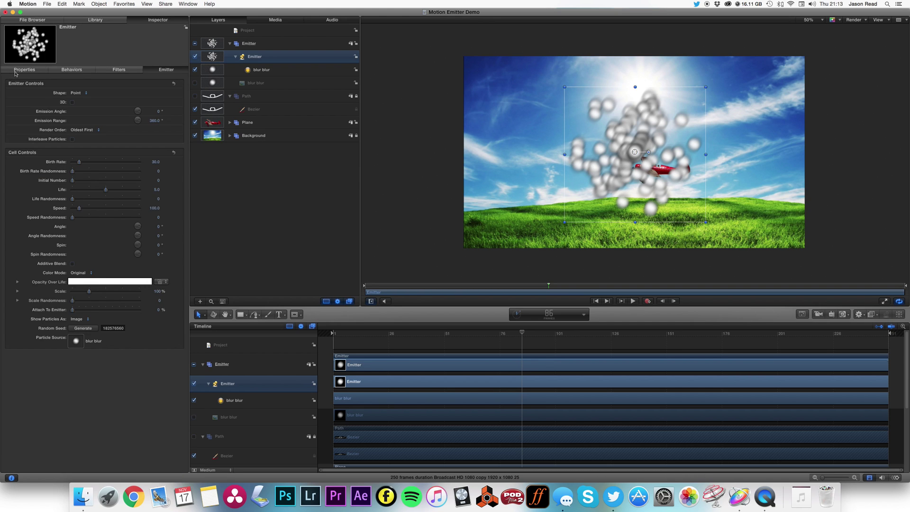
click(18, 71)
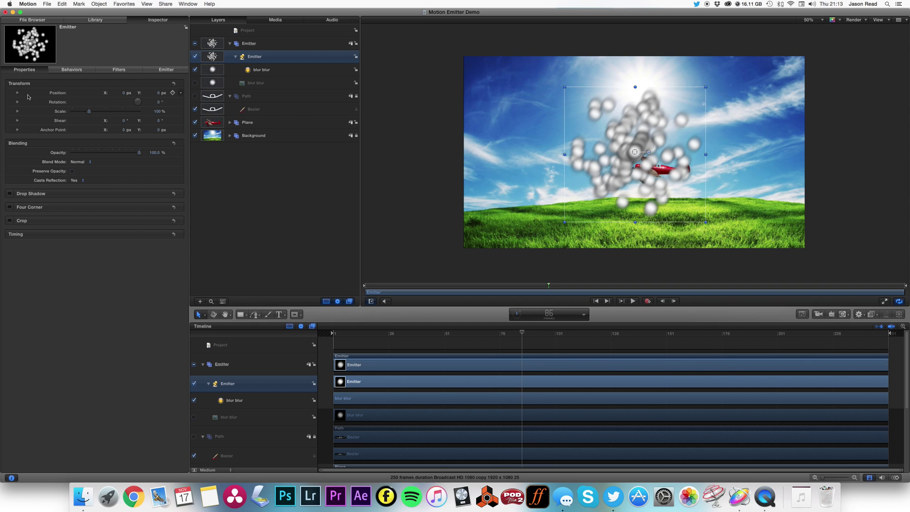
Step: Attach a Link parameter behavior targeting the emitter's Transform Position
click(182, 96)
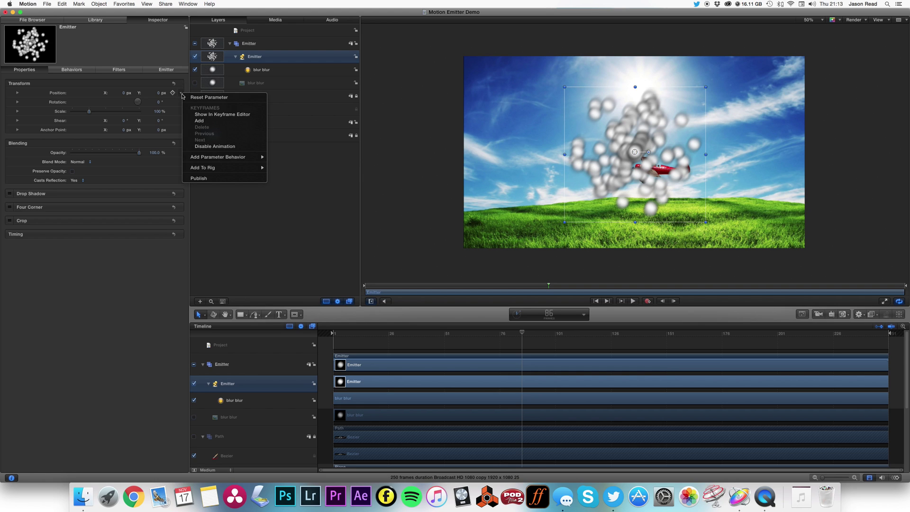
mouse_move(215, 157)
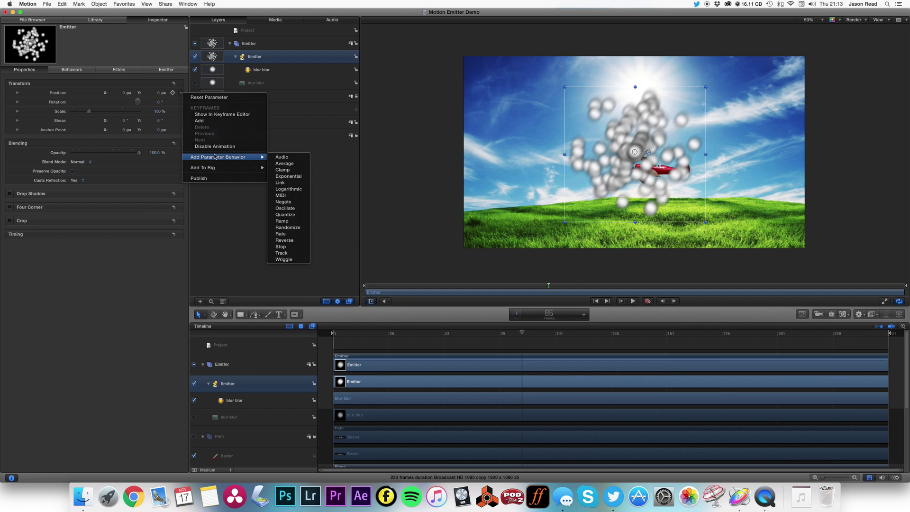
click(284, 182)
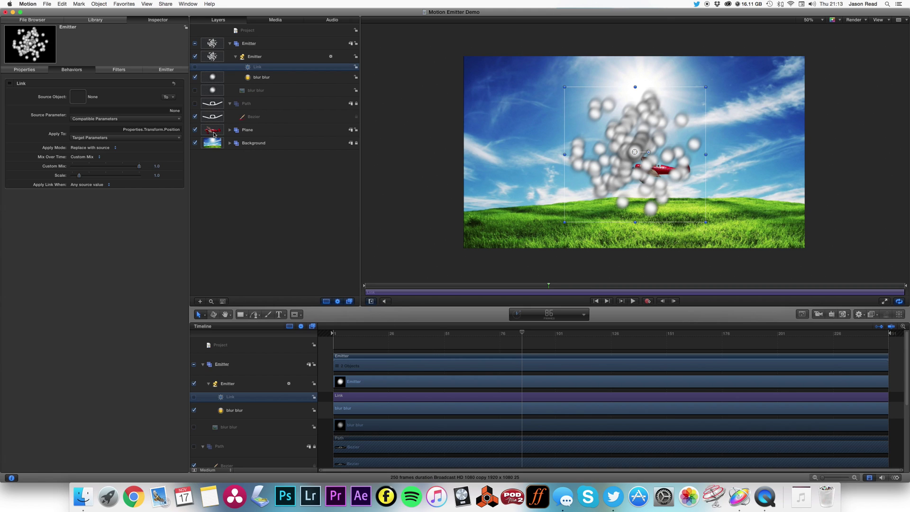
Step: Set the Plane group as the Link's source object and preview playback
drag(213, 135, 81, 103)
click(357, 335)
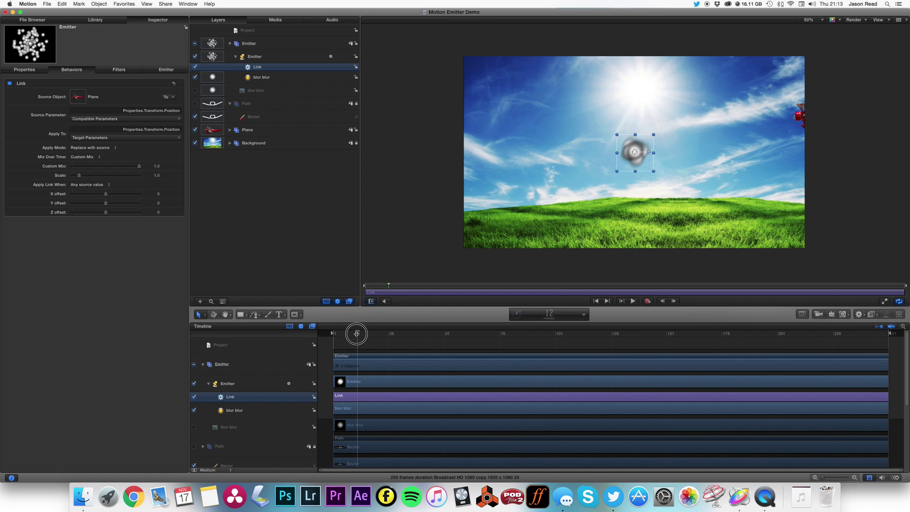
key(space)
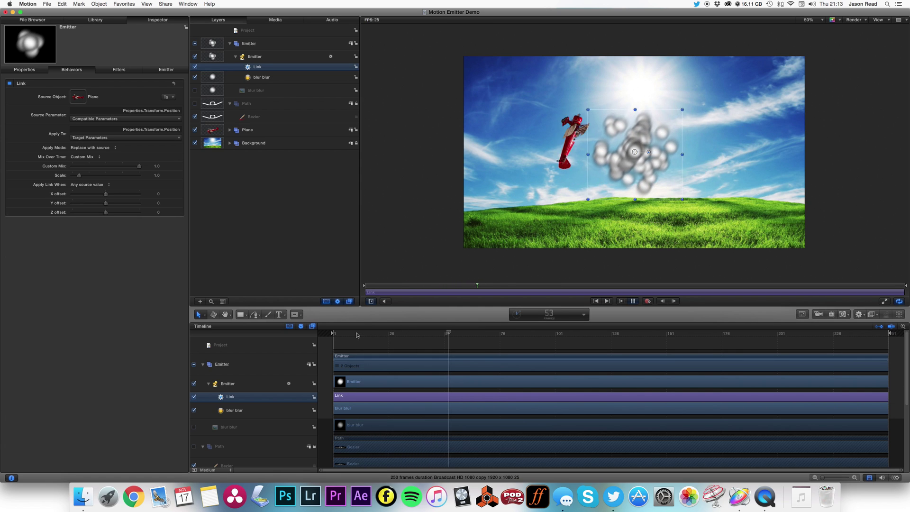
key(space)
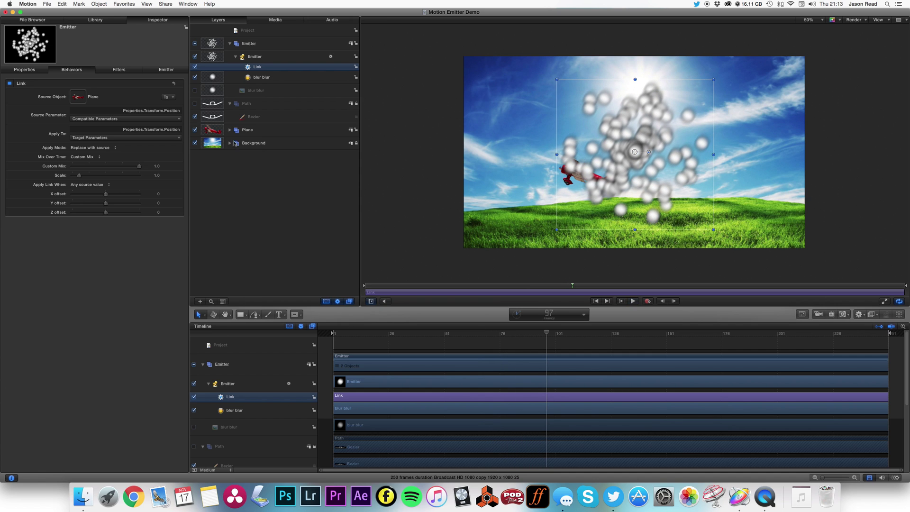
Step: Relink the emitter to the inner moving Plane layer inside the Plane group
click(230, 130)
click(252, 146)
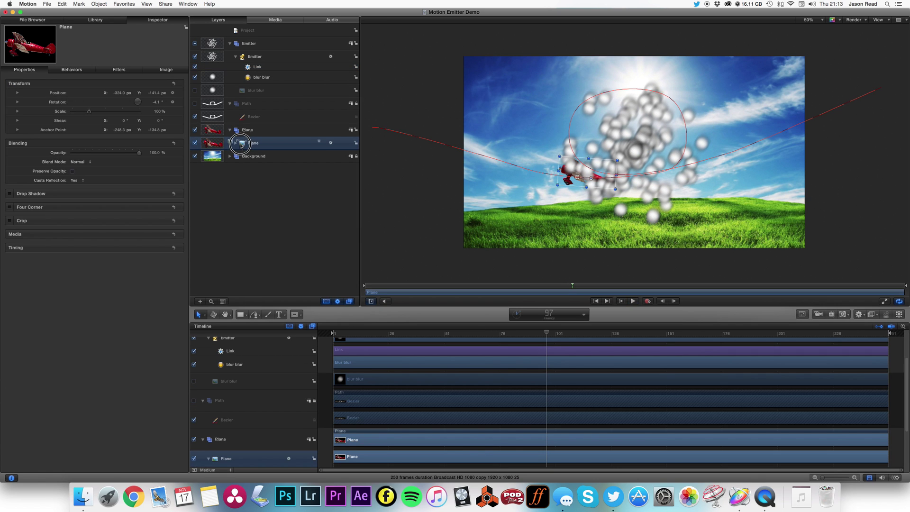
click(258, 68)
drag(251, 147, 78, 97)
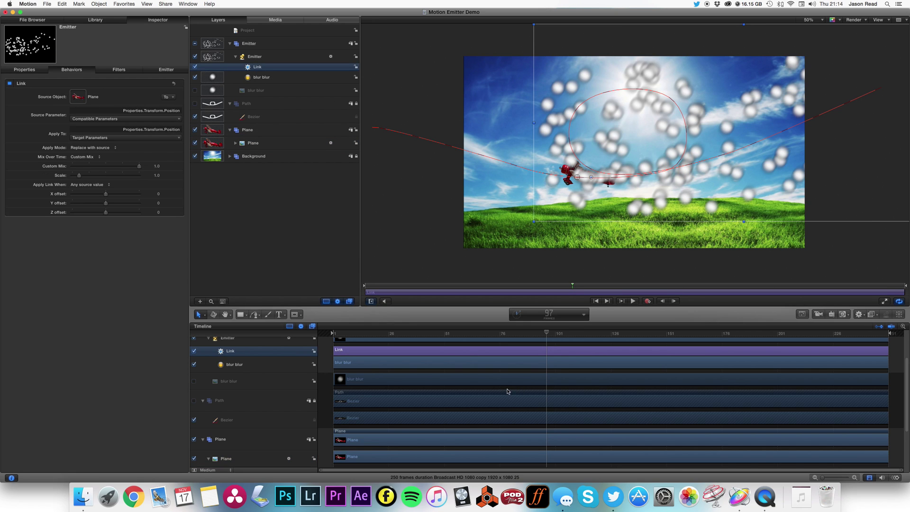
Step: Play and scrub the timeline to about frame 97 to confirm the smoke follows the loop
key(space)
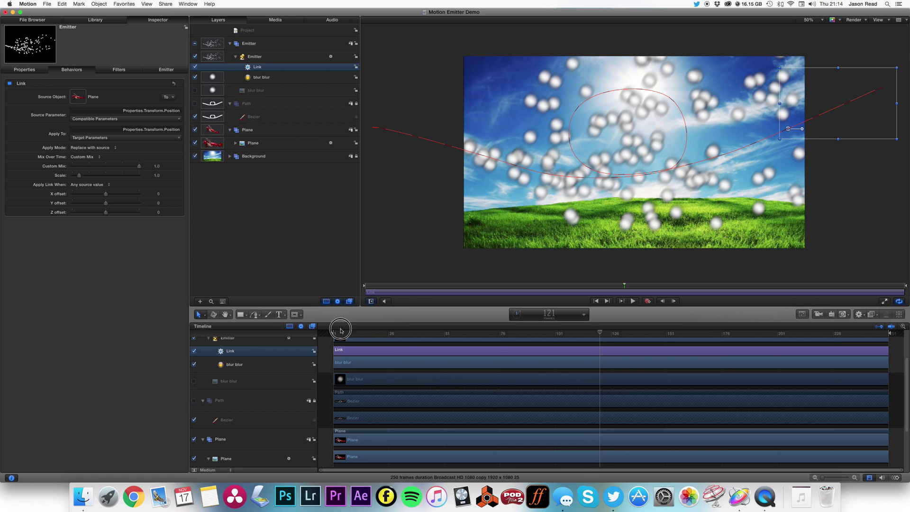
click(337, 329)
key(space)
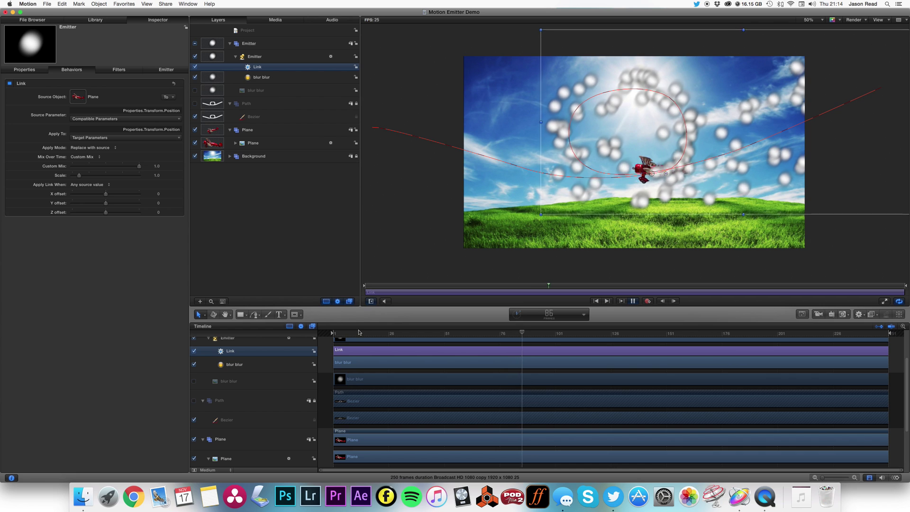
key(space)
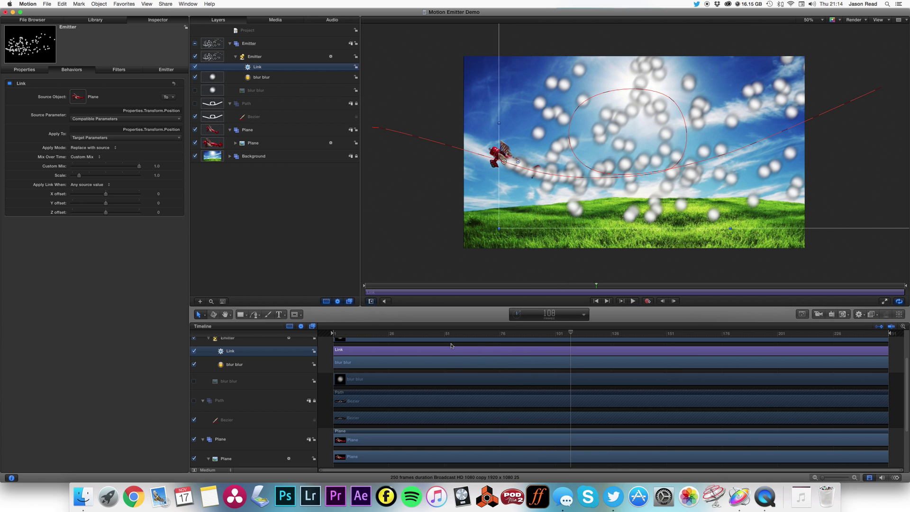
drag(452, 338, 626, 333)
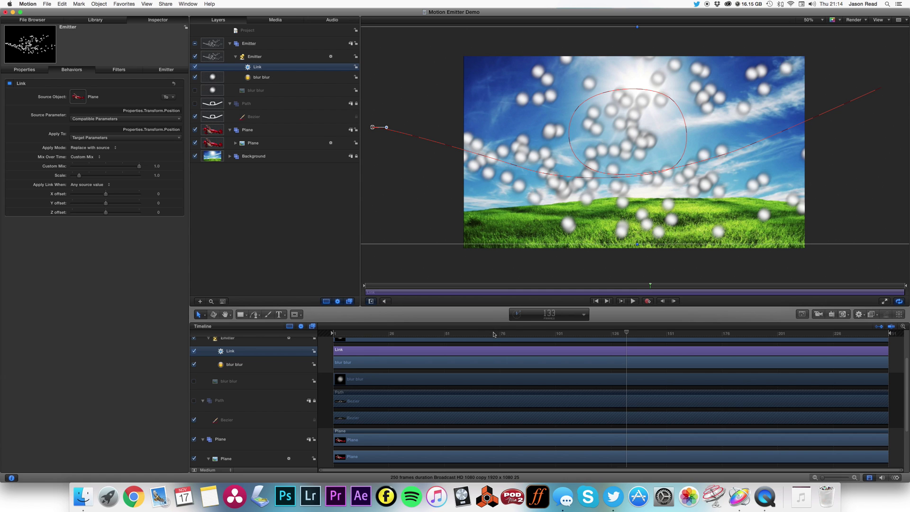
drag(493, 334, 608, 333)
drag(451, 331, 520, 331)
Step: In the Emitter tab, set particle scale to about 24% and Speed and Speed Randomness to 5.0
click(164, 71)
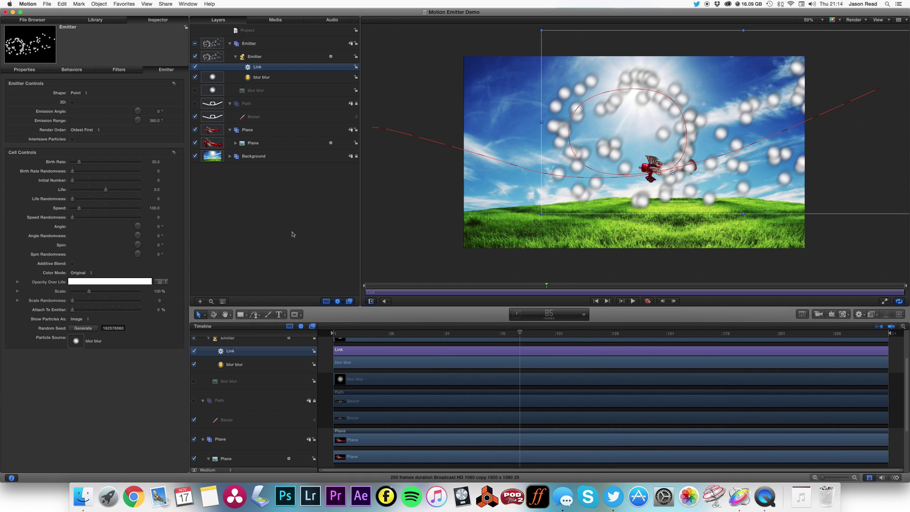
mouse_move(90, 293)
mouse_down()
mouse_move(74, 294)
mouse_move(80, 302)
mouse_up()
click(72, 304)
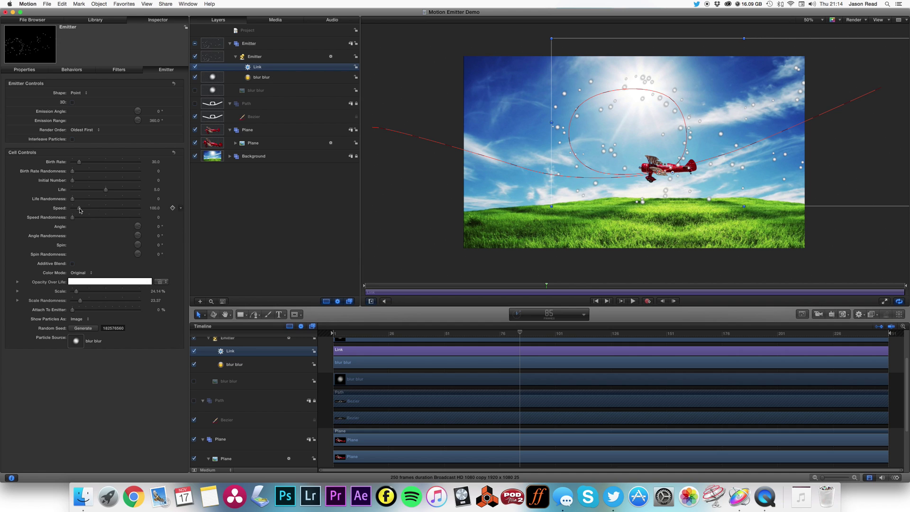
drag(79, 209, 73, 211)
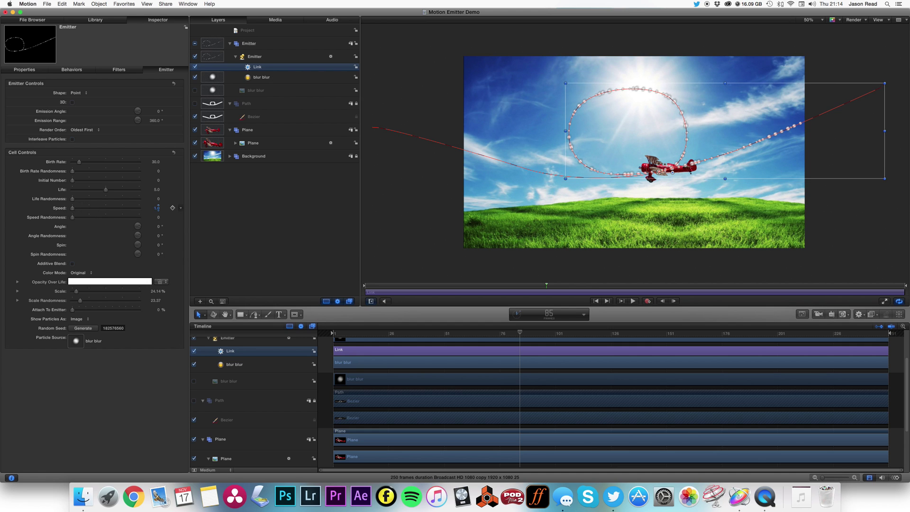
drag(158, 207, 157, 216)
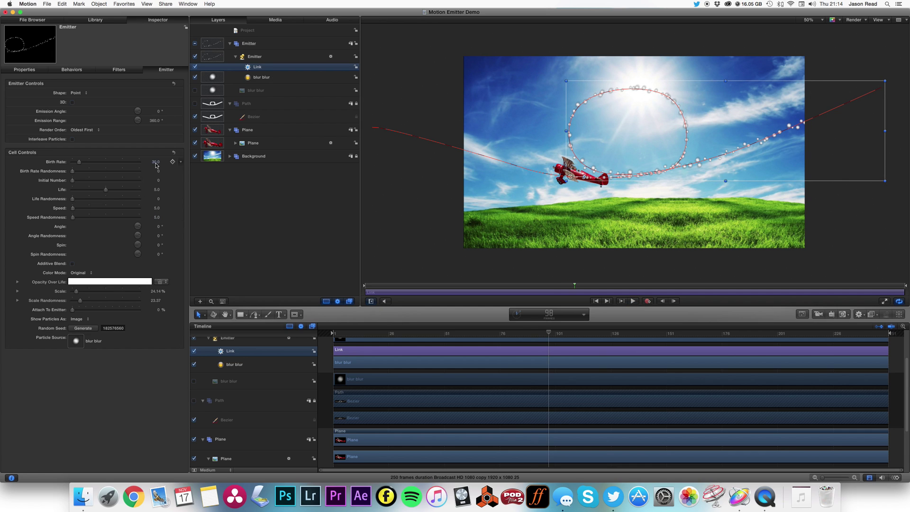
Step: Raise the emitter's Birth Rate to 334 and preview the denser trail
drag(156, 164, 197, 164)
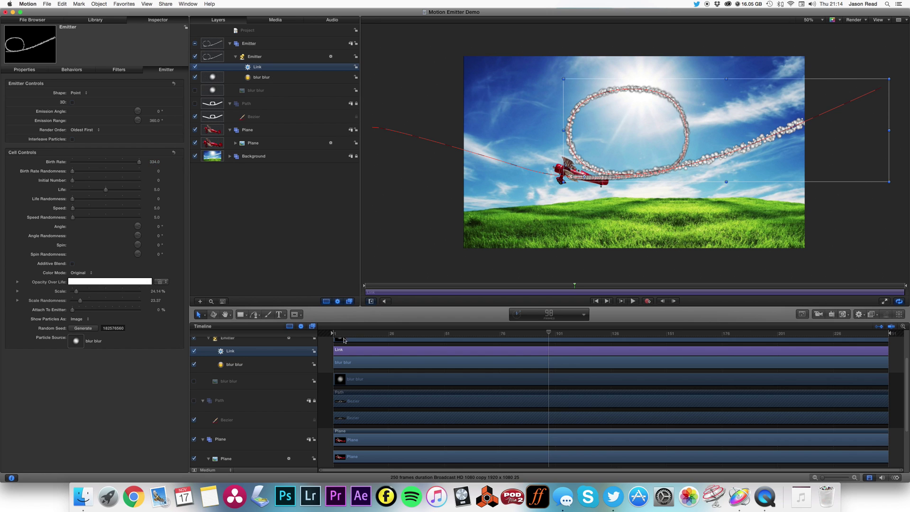
click(340, 333)
key(space)
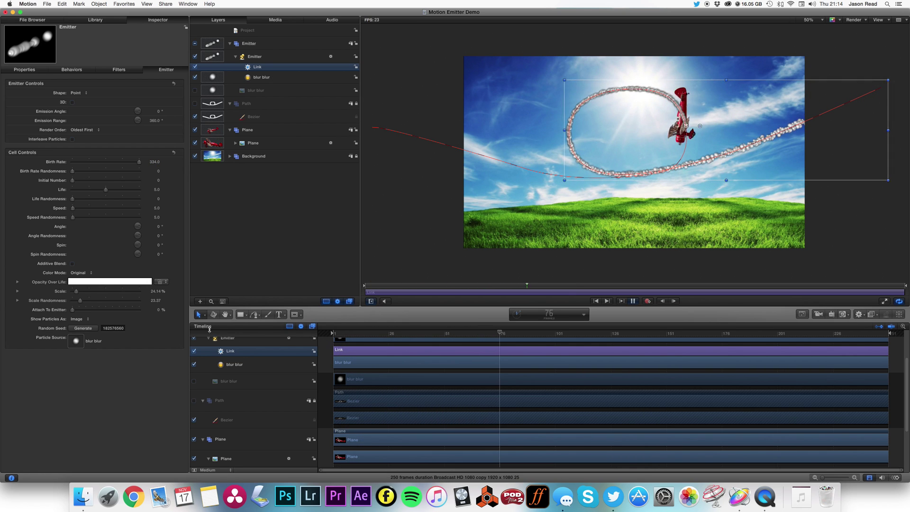
key(space)
Step: Set Scale Randomness to 27.6, Spin to 20° and Spin Randomness to about 188°
drag(80, 304, 81, 302)
drag(161, 247, 155, 242)
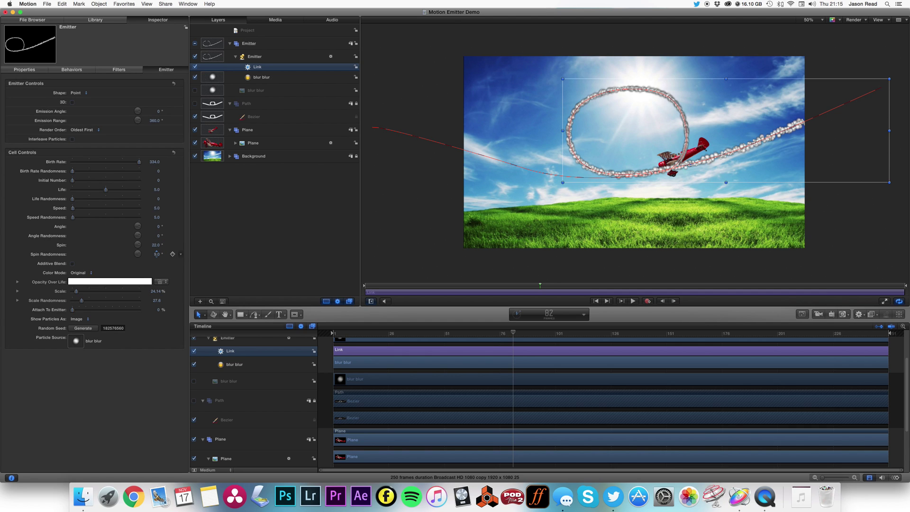
drag(154, 253, 154, 252)
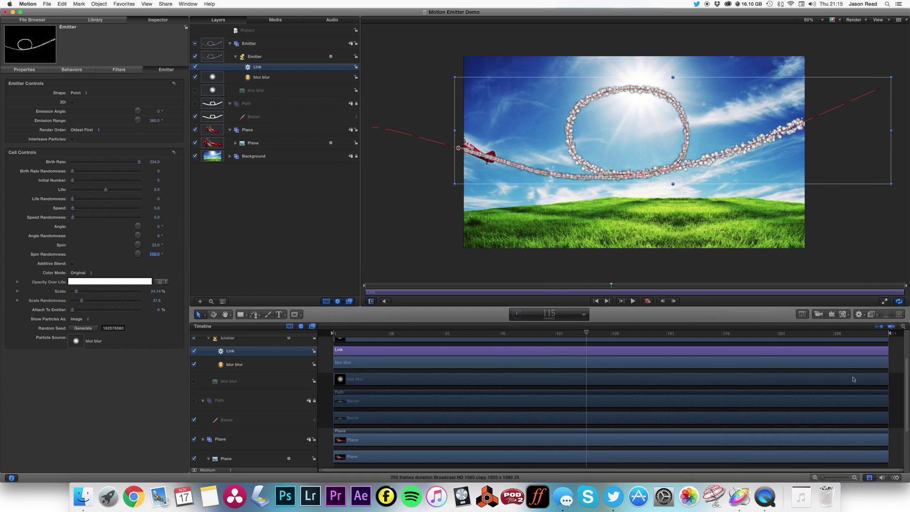
Step: Collapse the Emitter and Plane groups, move Plane above Emitter, and preview from the start
click(899, 388)
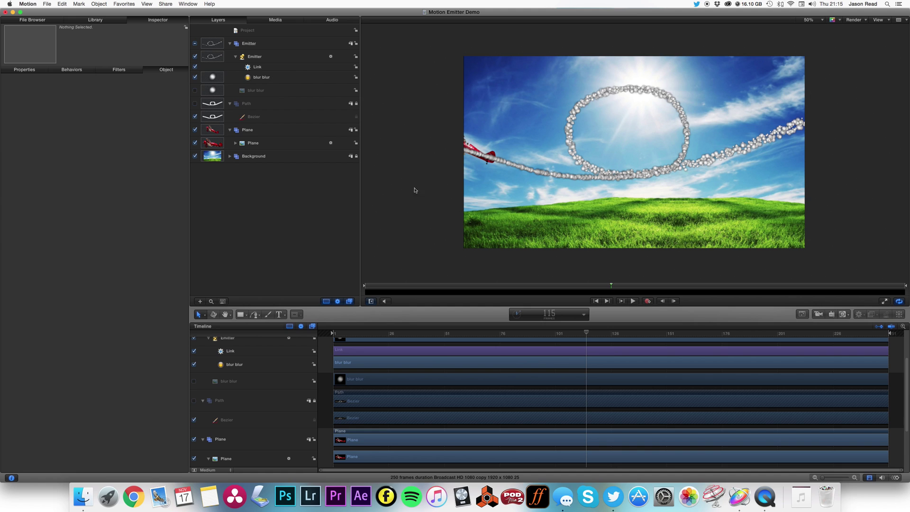
click(230, 43)
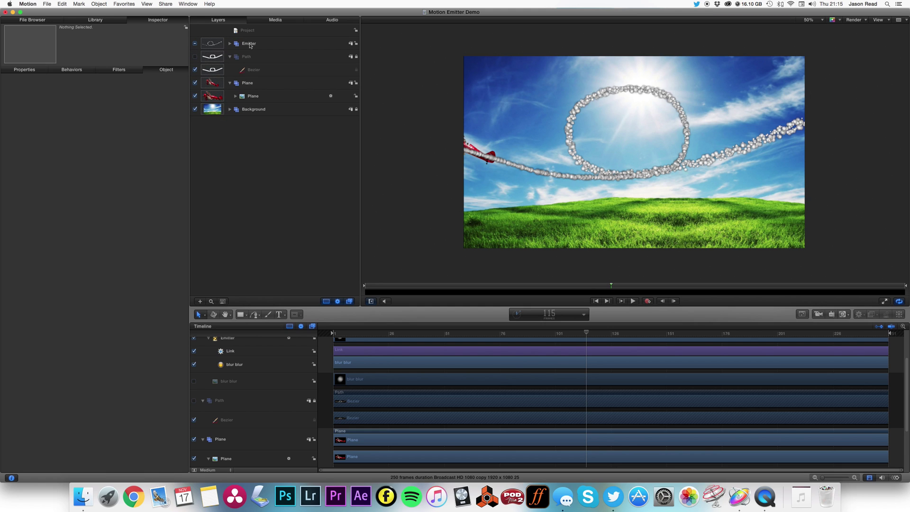
mouse_move(250, 45)
mouse_down()
mouse_move(243, 95)
mouse_move(264, 47)
mouse_up()
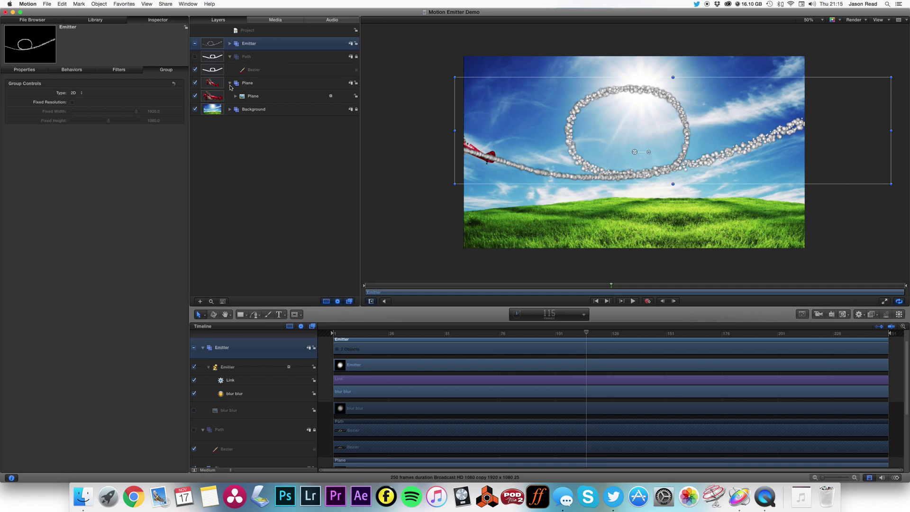
click(231, 85)
drag(248, 82, 246, 46)
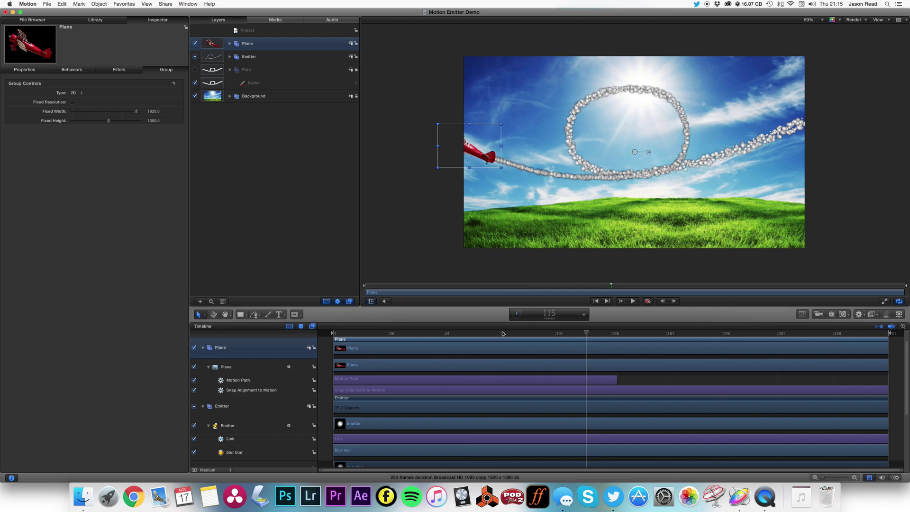
key(Home)
key(space)
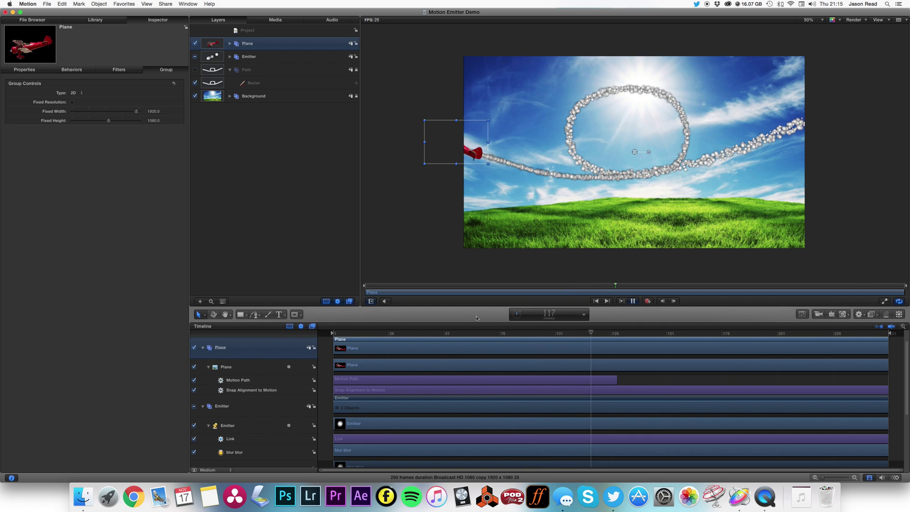
key(space)
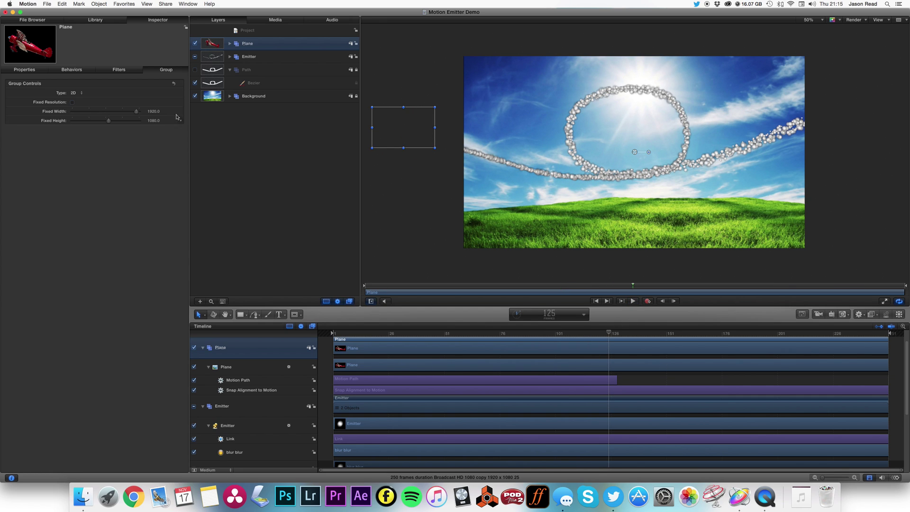
Step: Select the emitter inside its group and set Birth Rate Randomness to 13
click(249, 58)
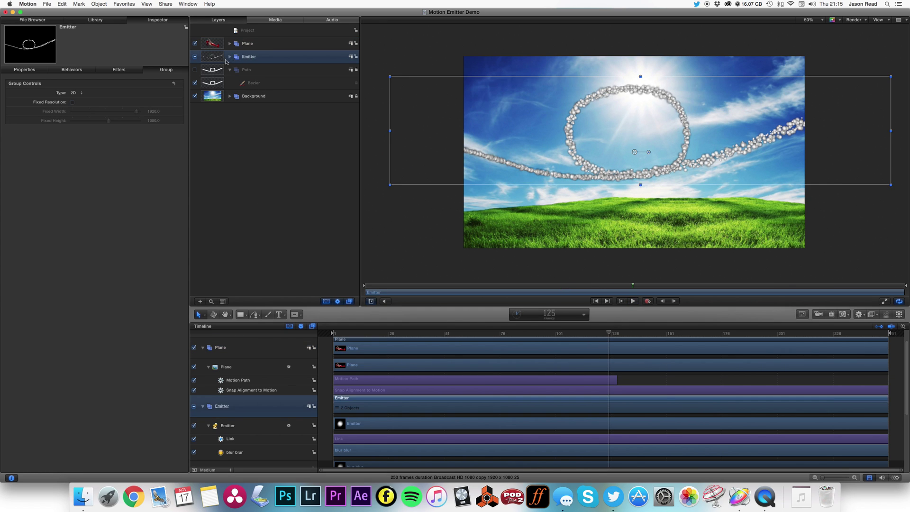
click(229, 57)
click(223, 70)
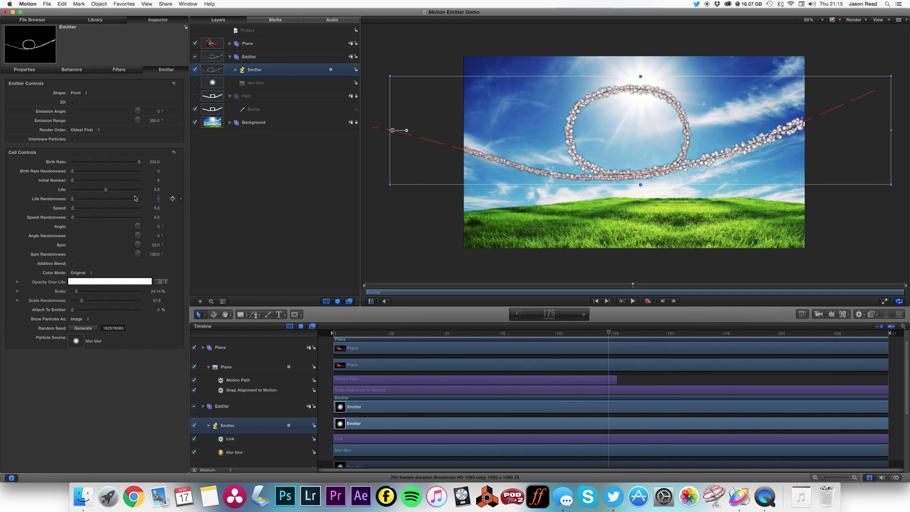
drag(74, 173, 85, 172)
Step: Set the Opacity Over Life end point to 0% and preview the fading trail
click(17, 282)
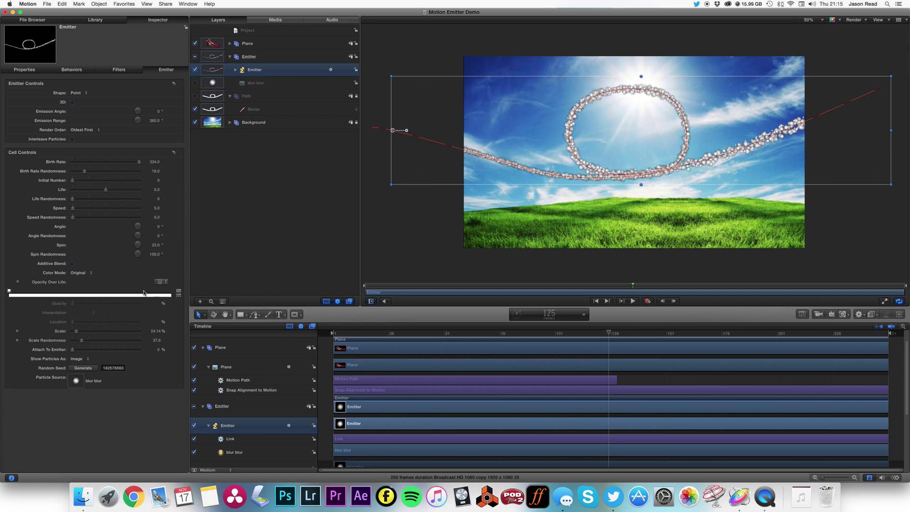
click(171, 297)
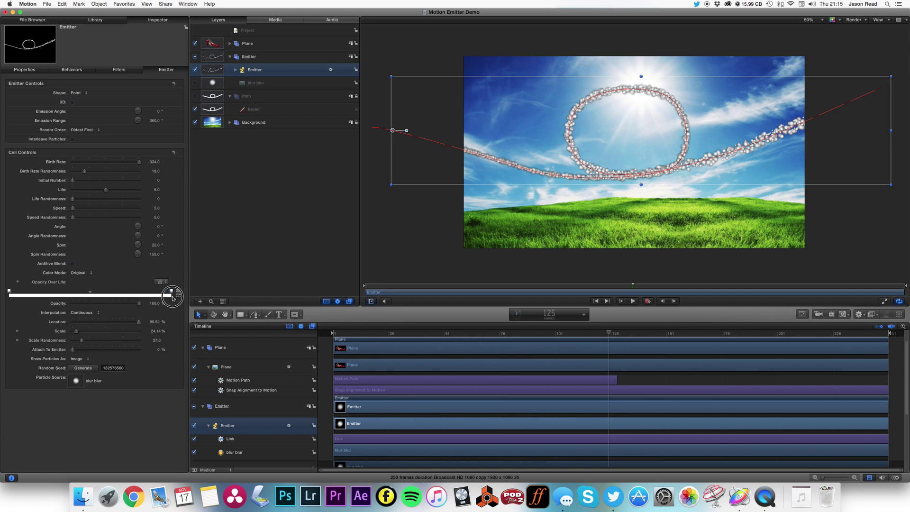
drag(138, 305, 49, 305)
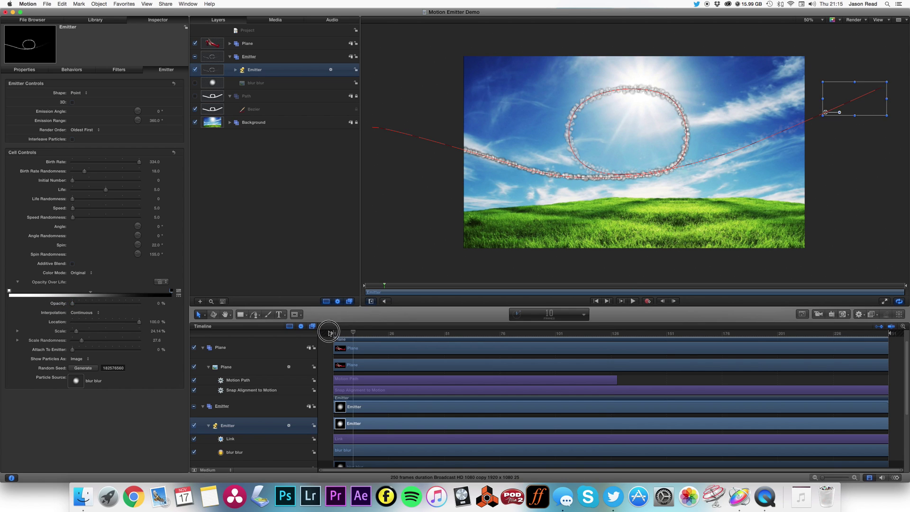
click(333, 332)
key(space)
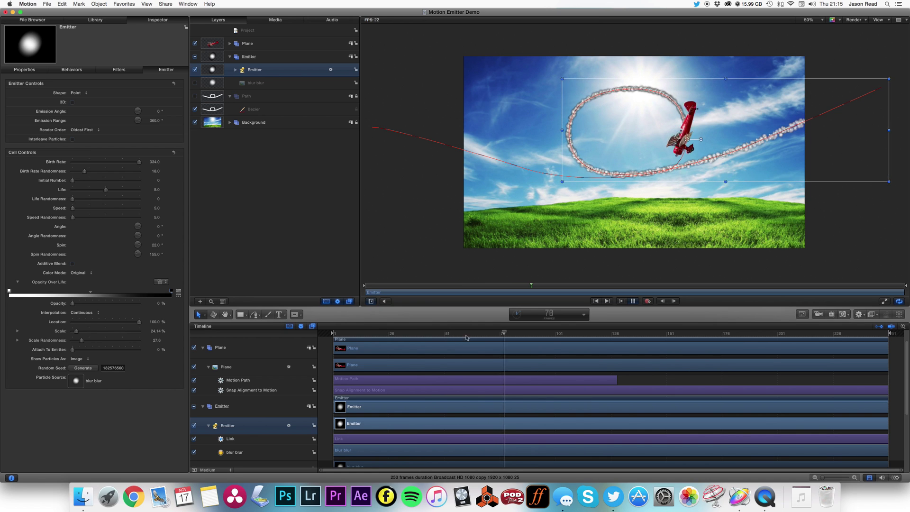
key(space)
Step: Deselect the emitter and play the animation from the start to review the trail
click(647, 380)
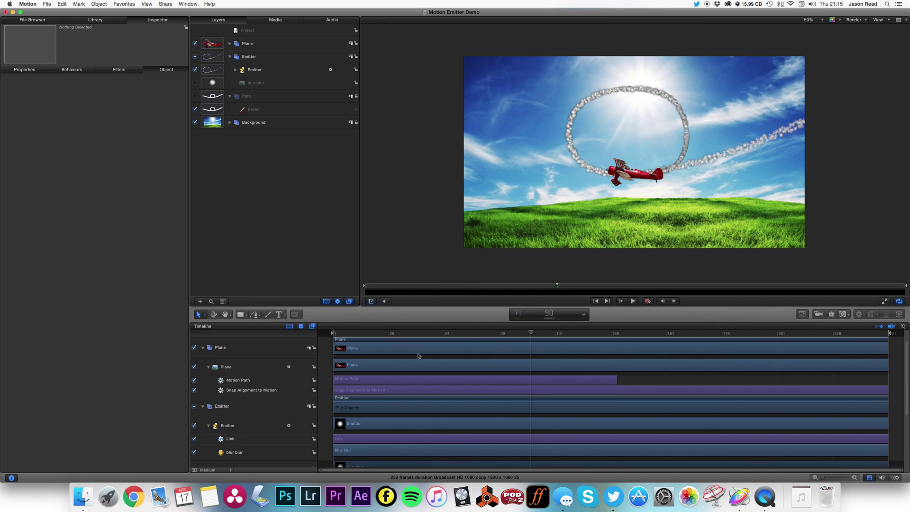
key(Home)
key(space)
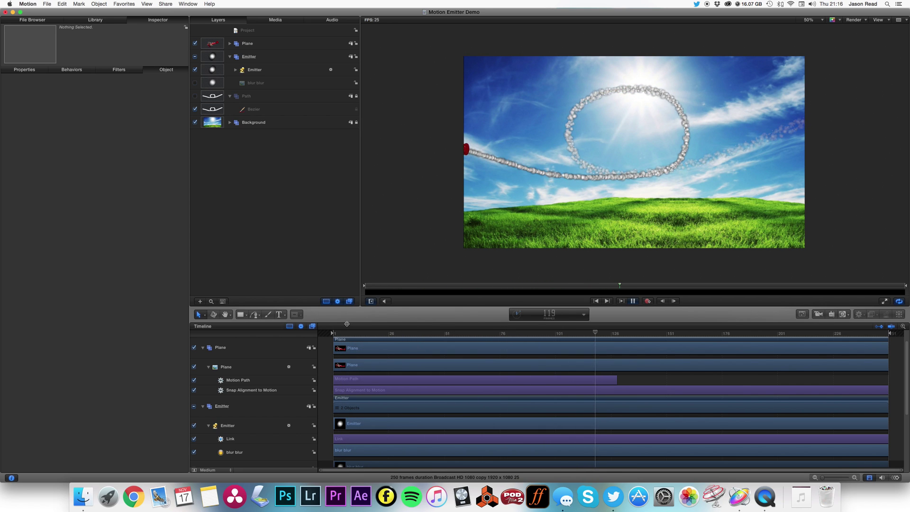
key(space)
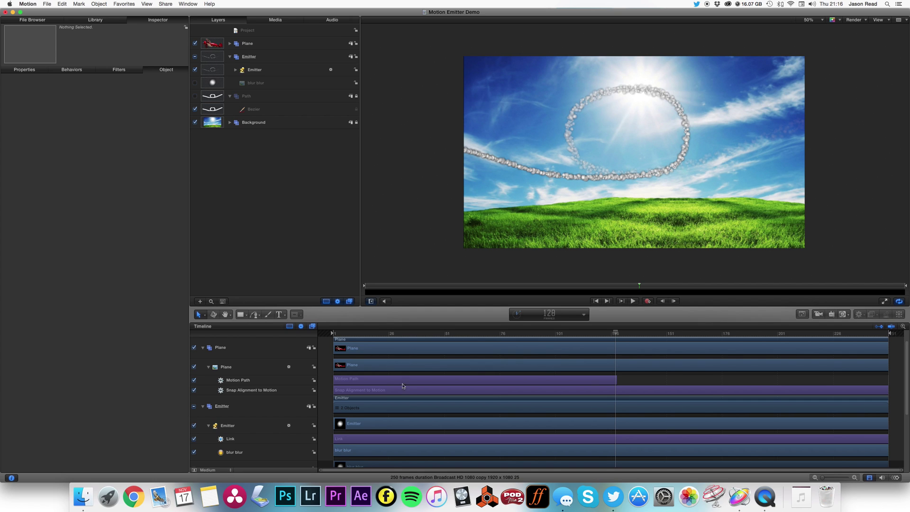
Step: Set the emitter's particle Speed to 15 and Birth Rate to about 359
click(249, 70)
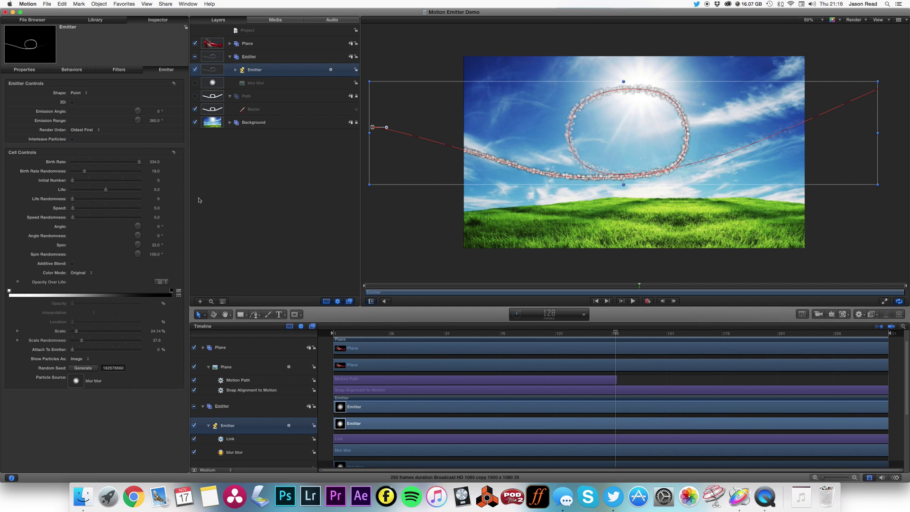
mouse_move(158, 208)
mouse_down()
mouse_move(165, 209)
mouse_move(155, 207)
mouse_up()
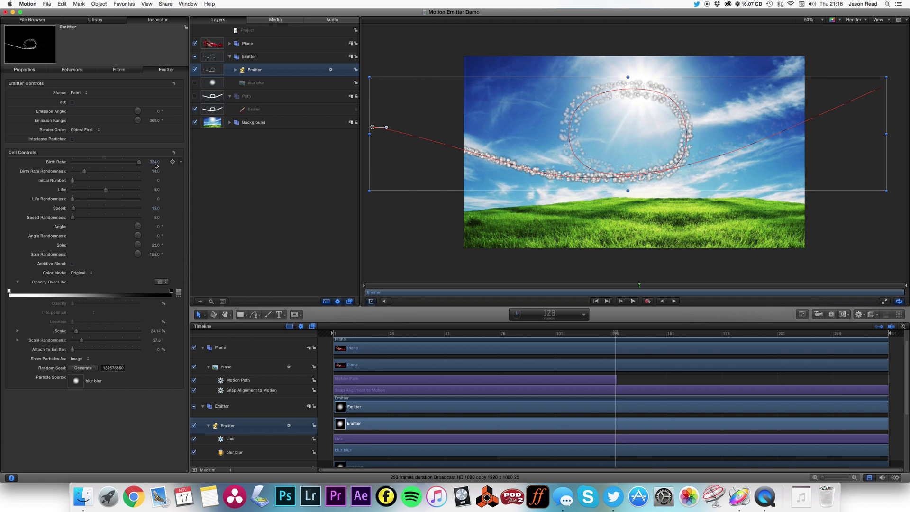
drag(156, 164, 162, 162)
click(339, 335)
key(space)
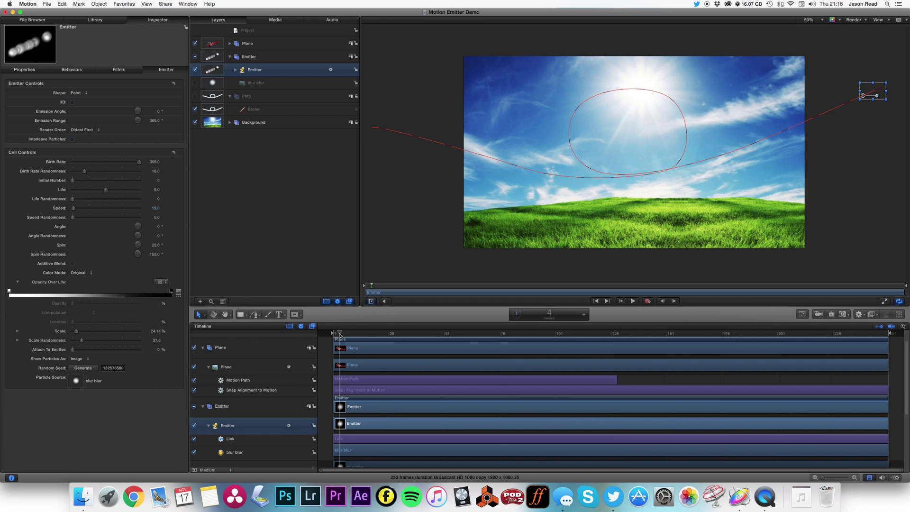
click(668, 381)
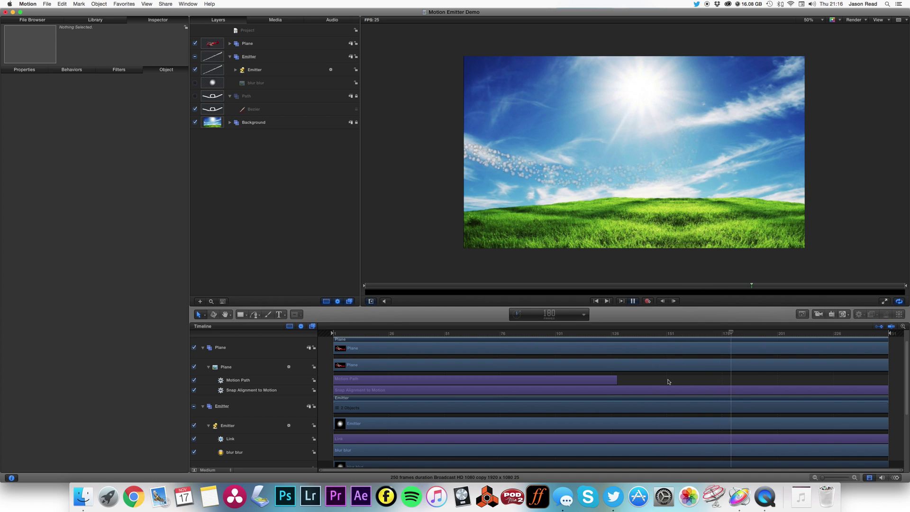
key(space)
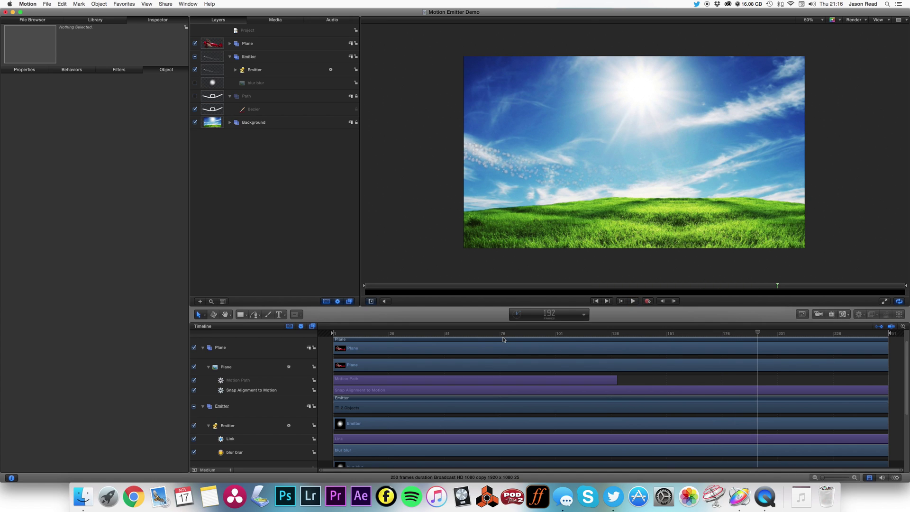